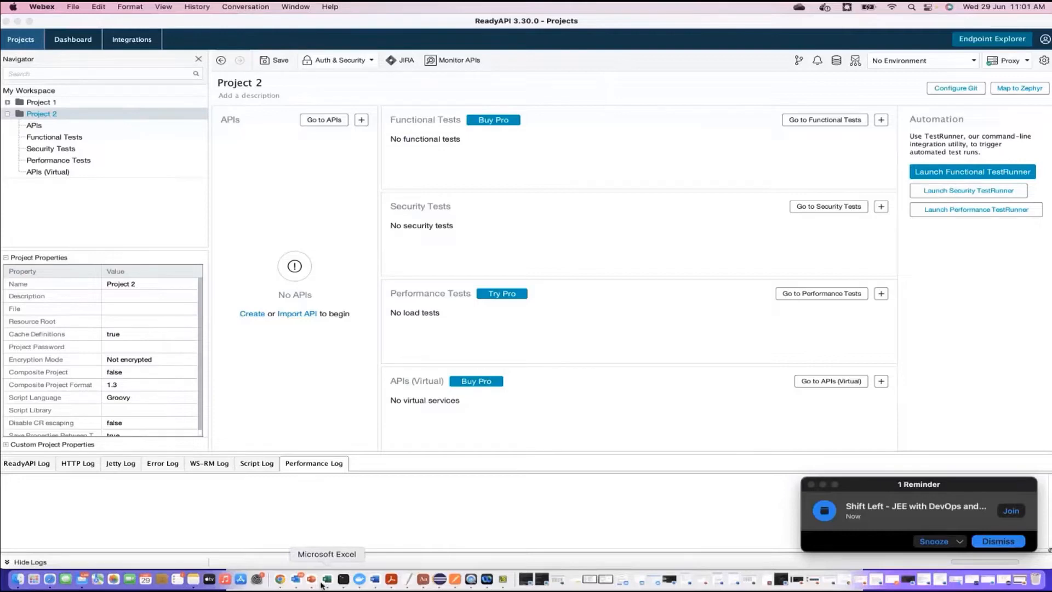
Switch to the PowerPoint presentation and add the bullets "Creating Requests" and "Configure Response" to the "What is configured" slide
click(312, 579)
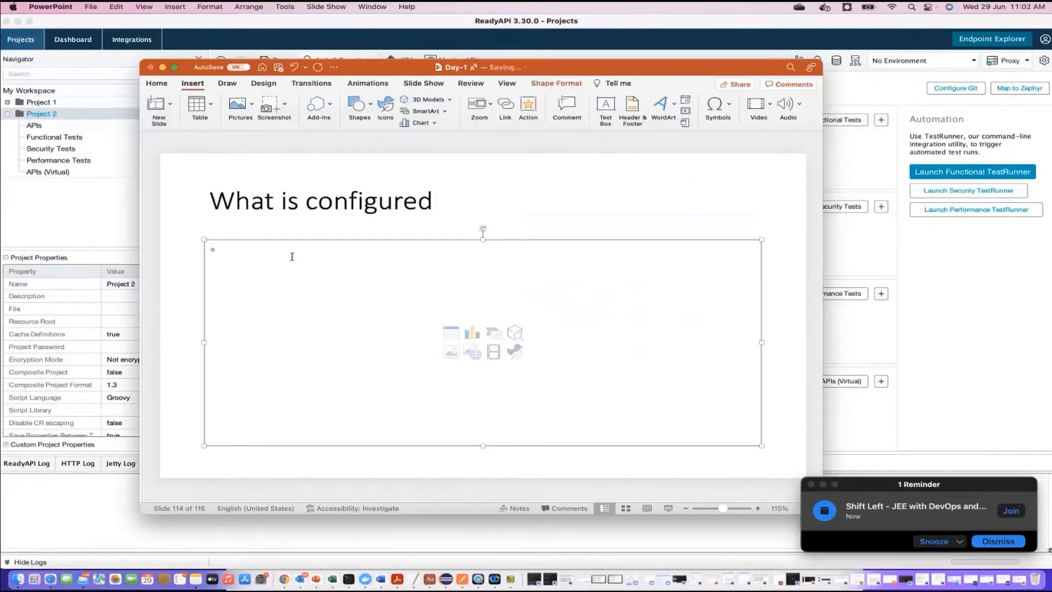
text(Creat)
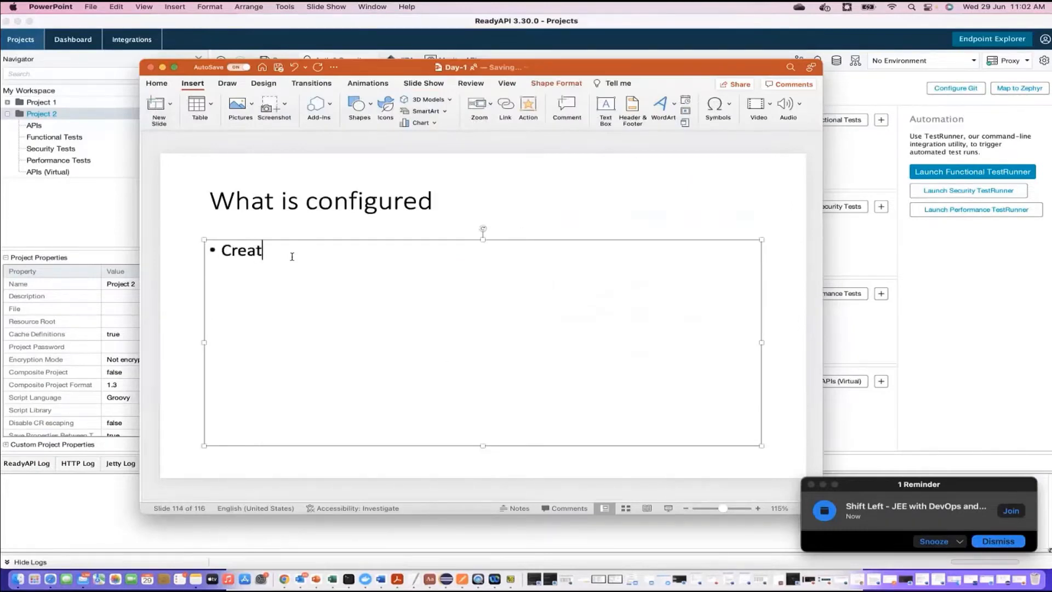
text(ing Requests)
key(Return)
text(C)
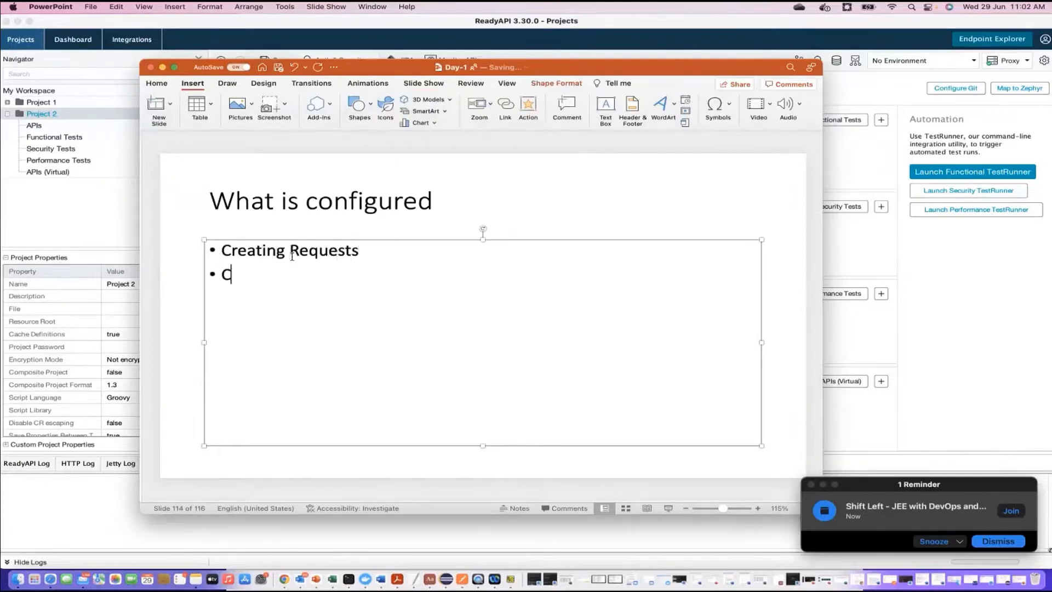
text(Onfigure Response)
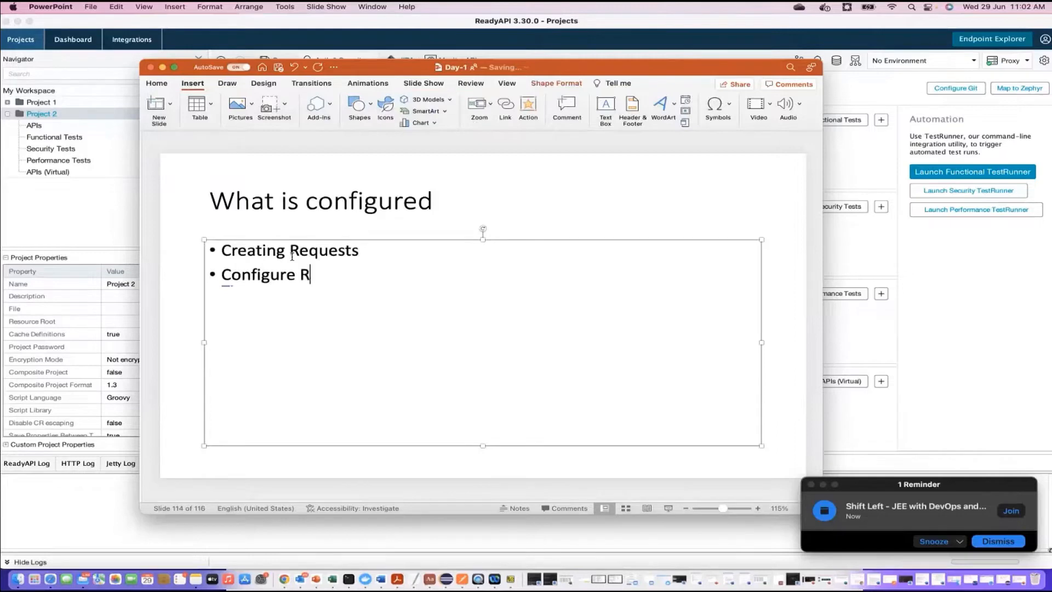
key(Return)
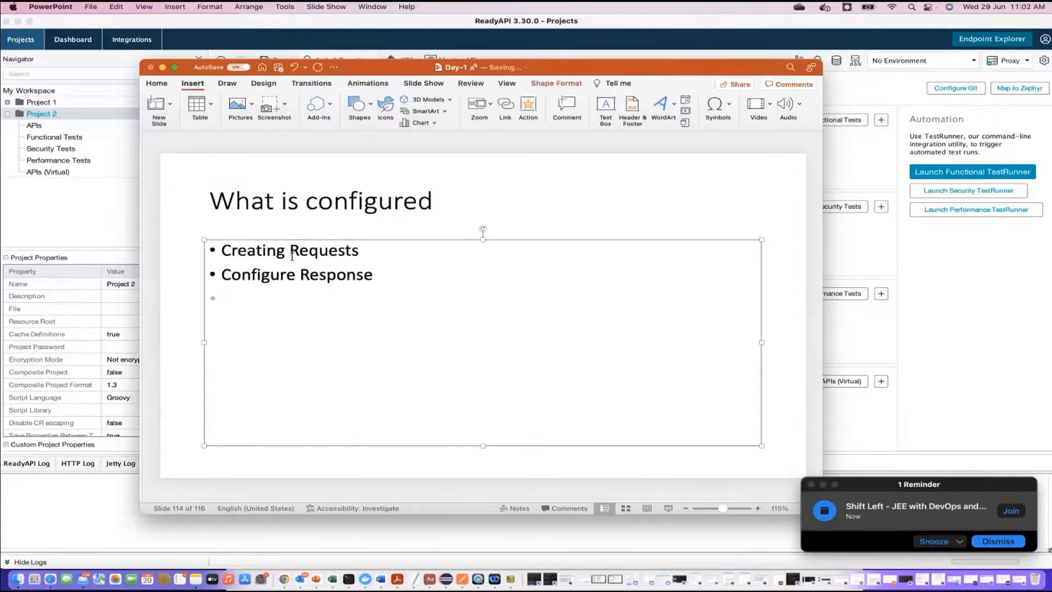
Add the bullets "Dispatch setting", "Authentication" and "Behaviour" below "Configure Response" on the slide
text(Dispatch sett)
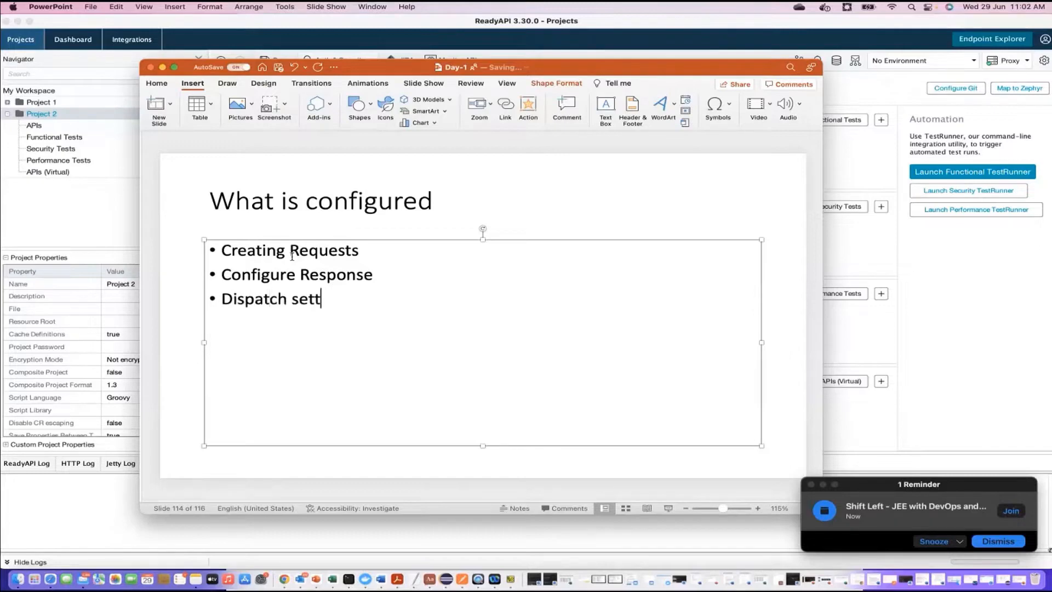
text(ing)
key(Return)
text(Authentic)
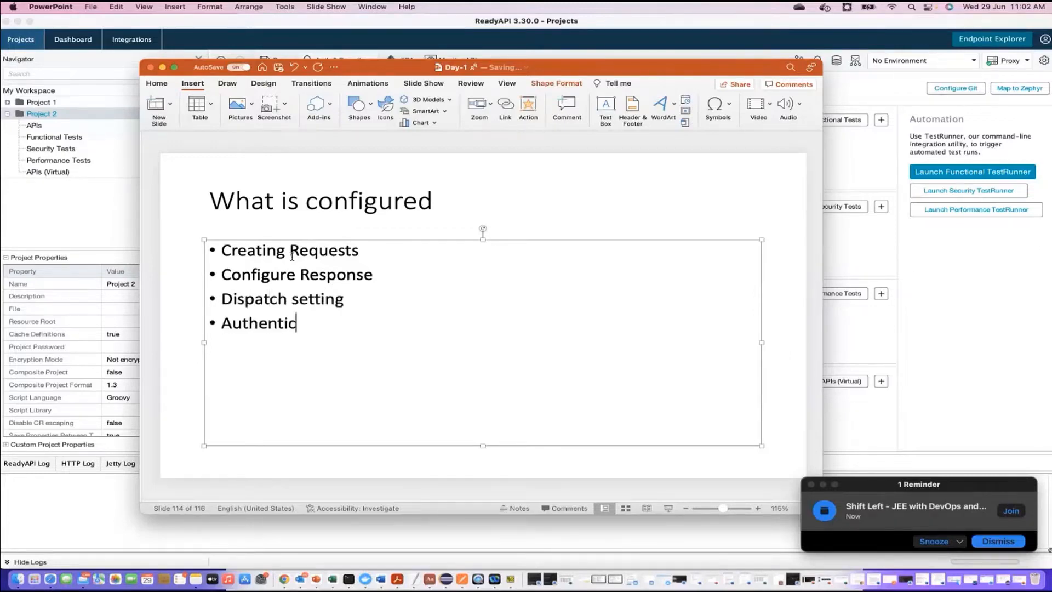
text(ation)
key(Return)
text(Behaviour)
key(Return)
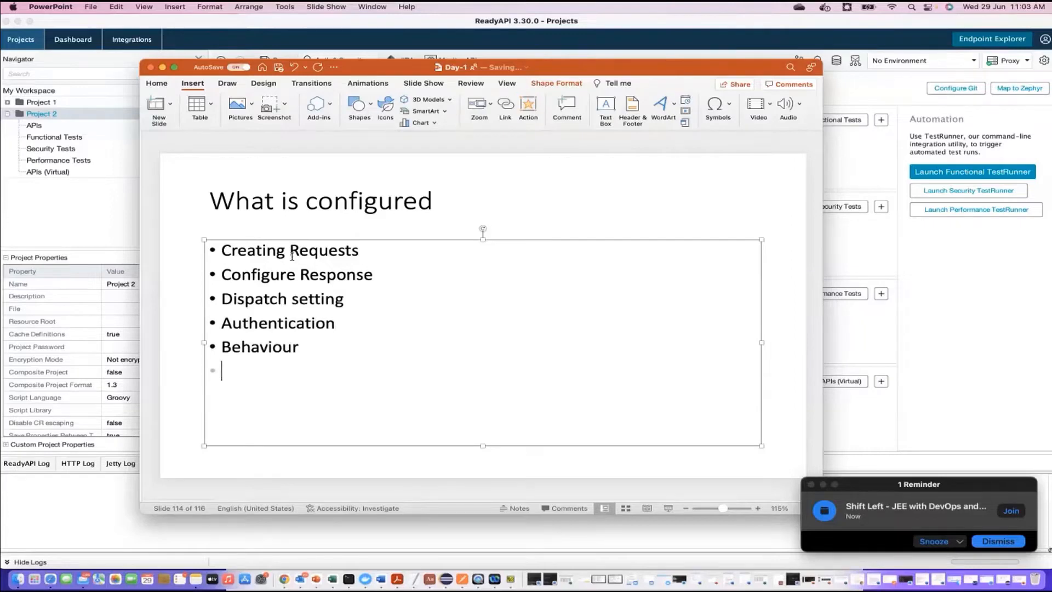
Add the bullets "Coverage", "SSL Config" and "Scripts/Events", and shorten the first bullet to "Requests"
text(COverage)
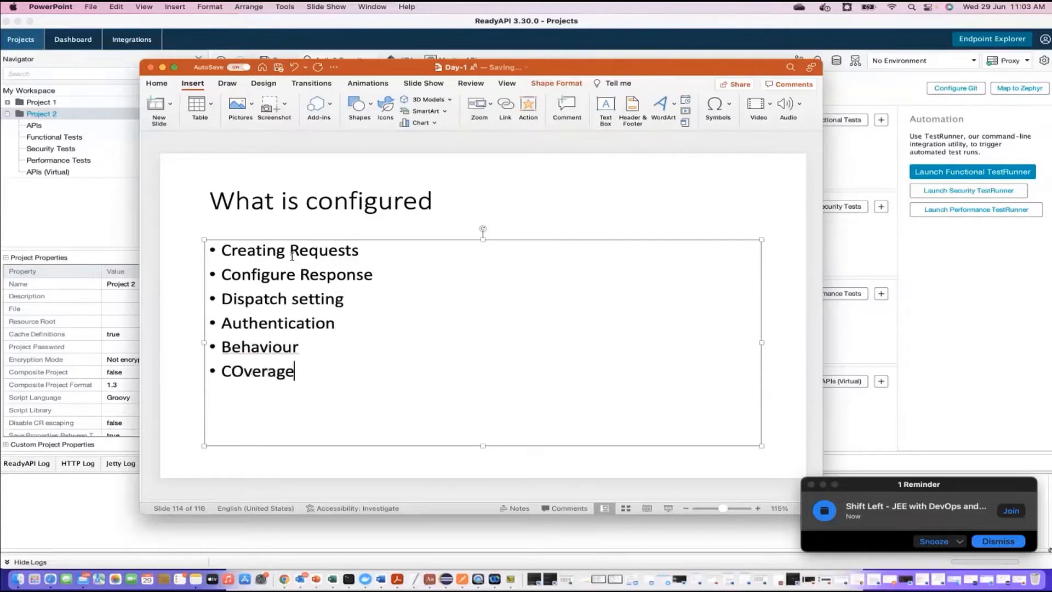
key(Return)
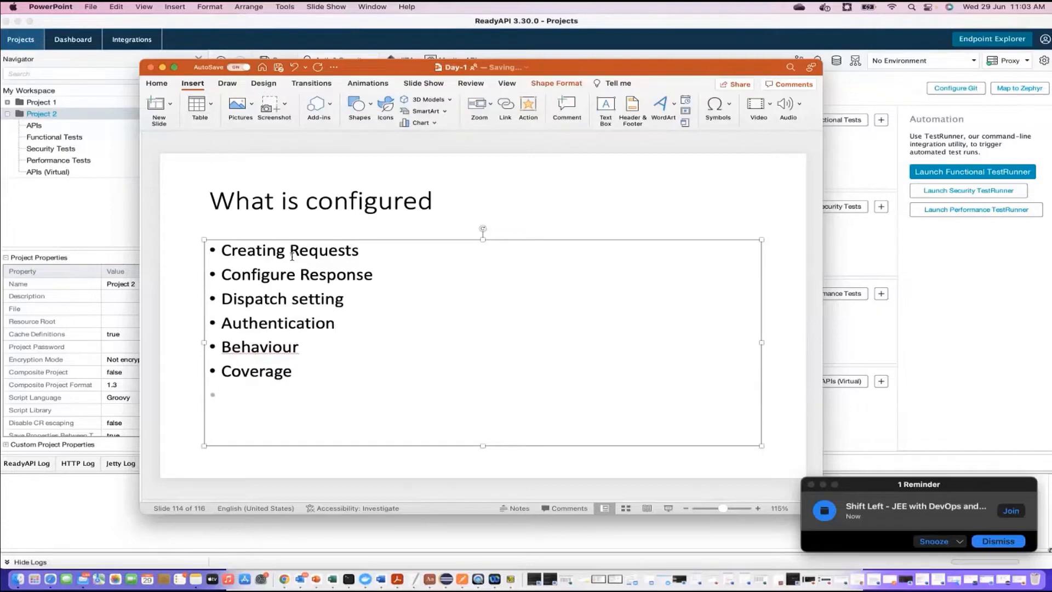
text(SSL COnfig)
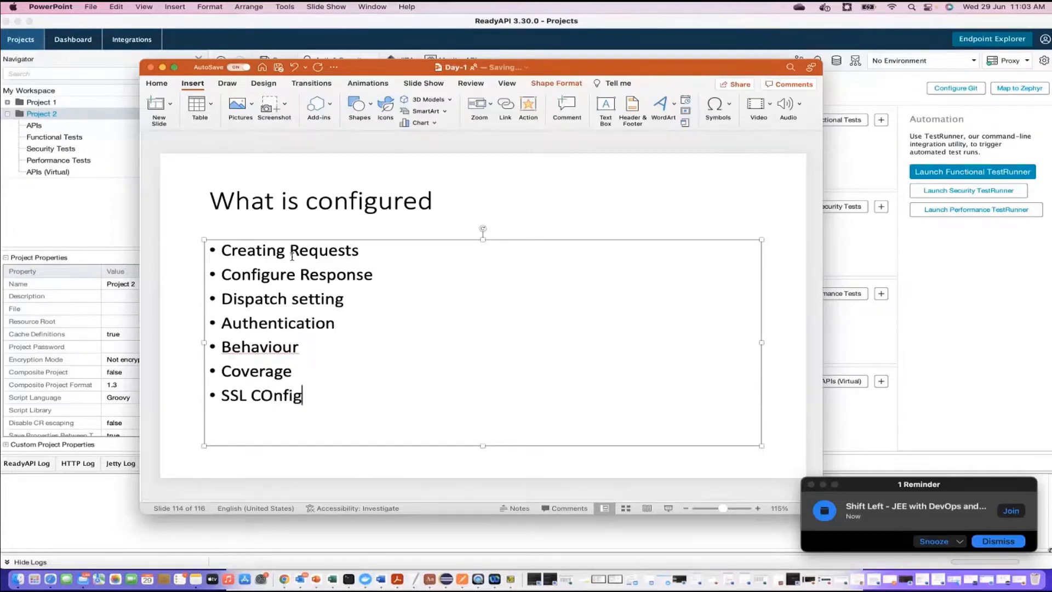
key(Return)
text(Scripts/Events)
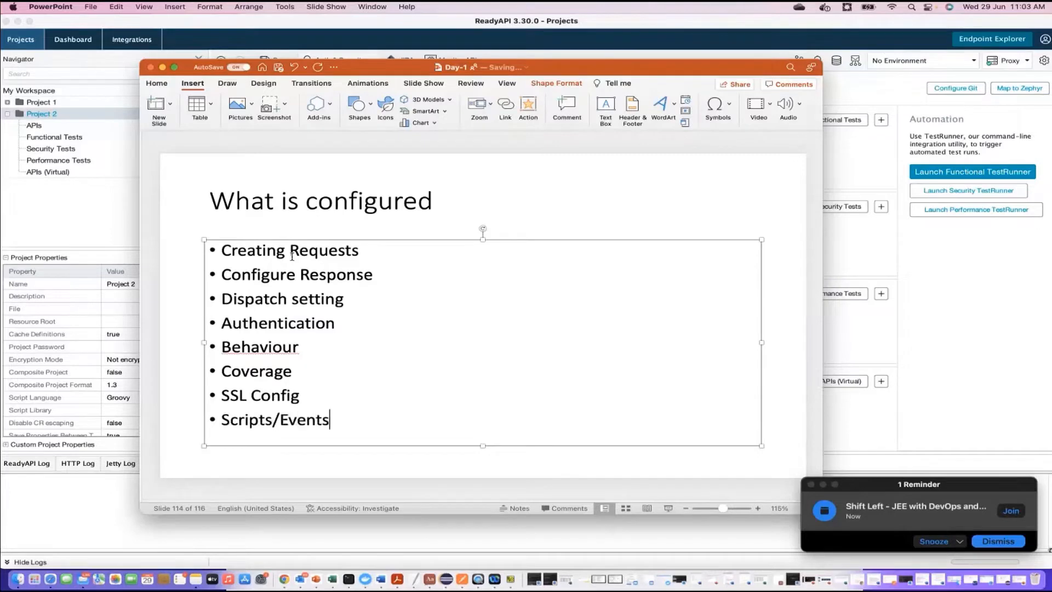
click(291, 252)
key(alt+BackSpace)
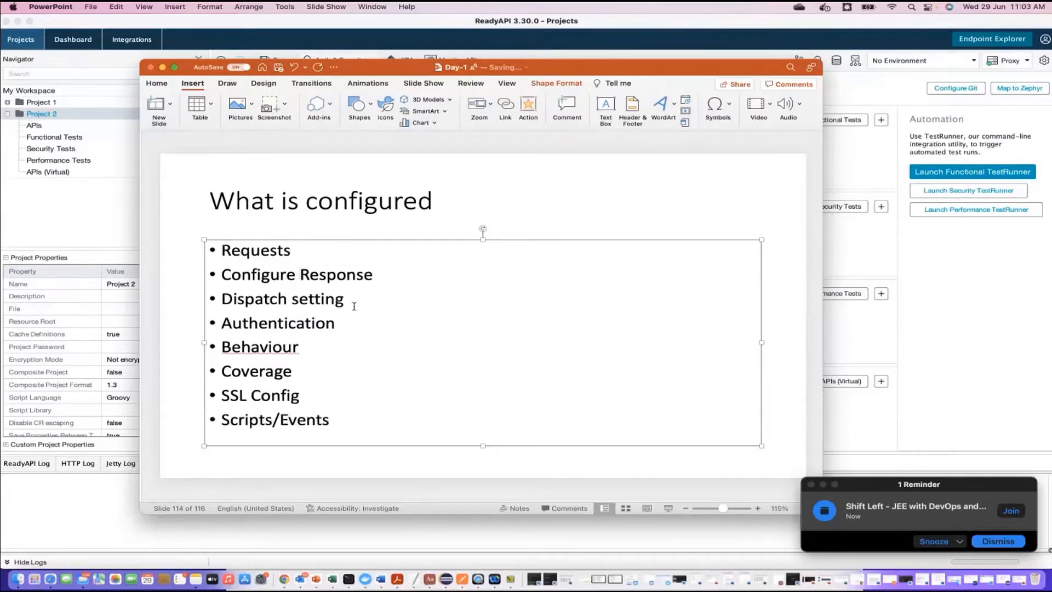
Highlight the Dispatch setting, Authentication and Behaviour bullets one after another, and return to ReadyAPI
drag(354, 306, 222, 298)
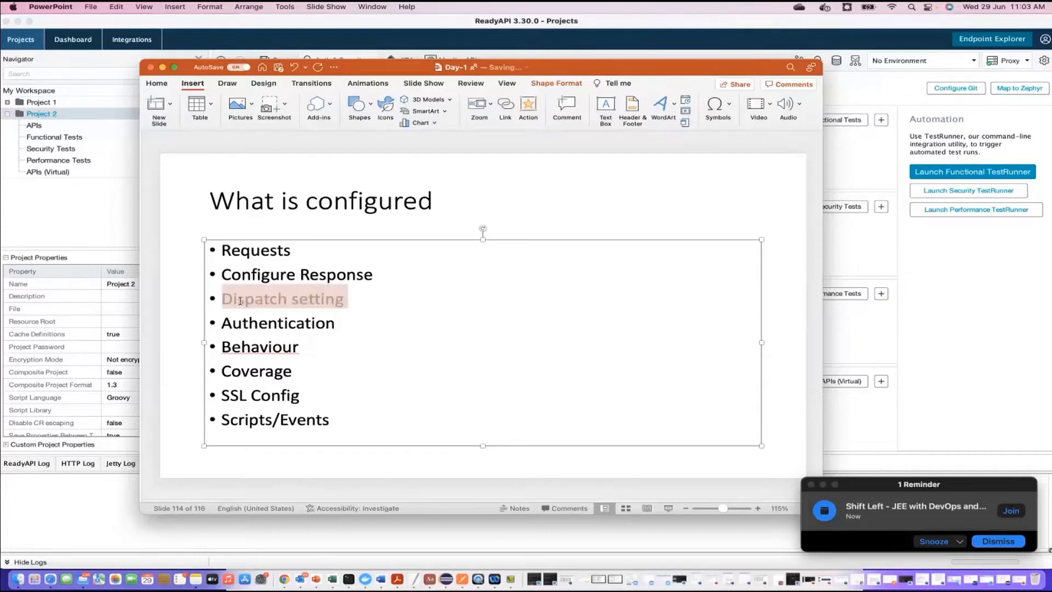
click(338, 326)
drag(338, 327, 243, 330)
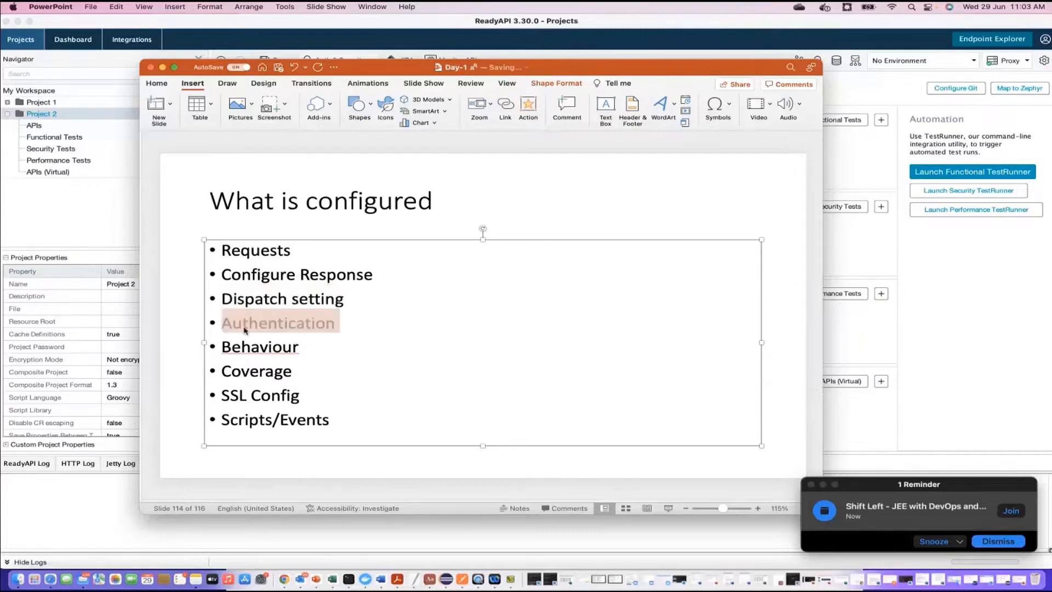
drag(314, 348, 232, 352)
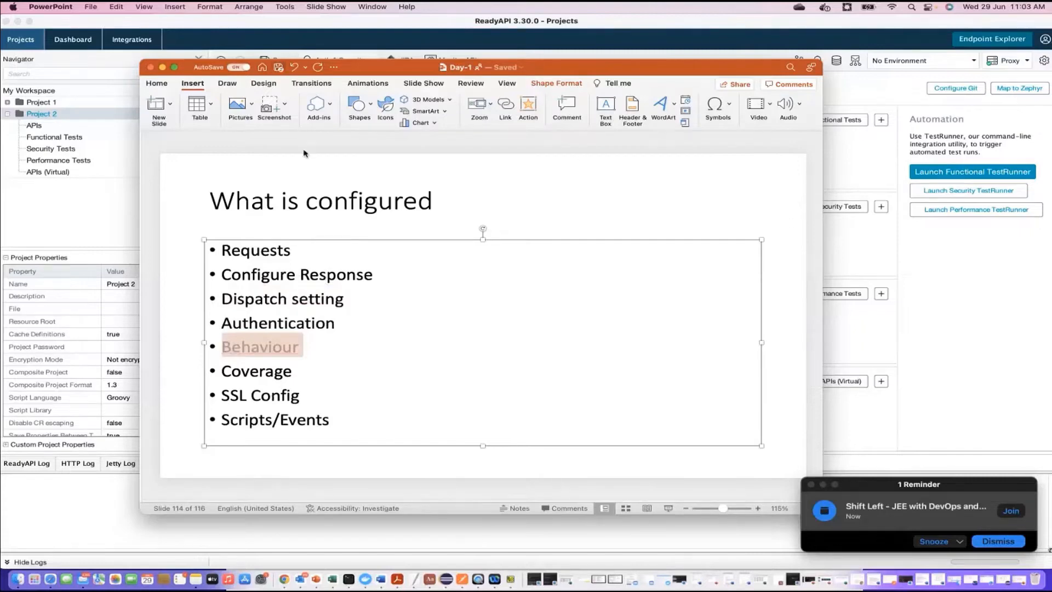
click(163, 66)
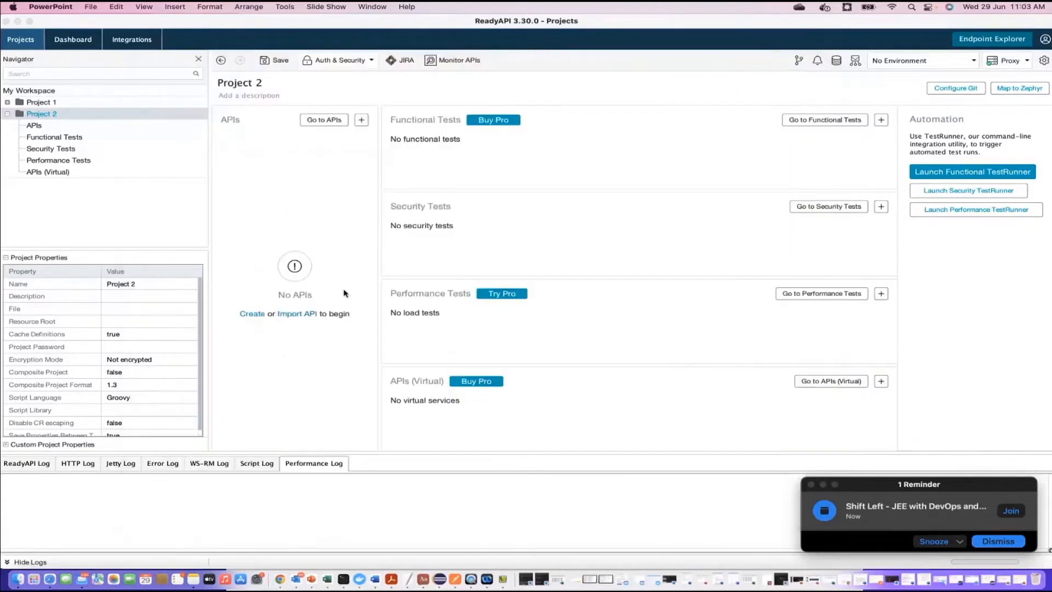
Create an empty REST virtual service named SampleService under the virtual APIs of Project 2
click(57, 174)
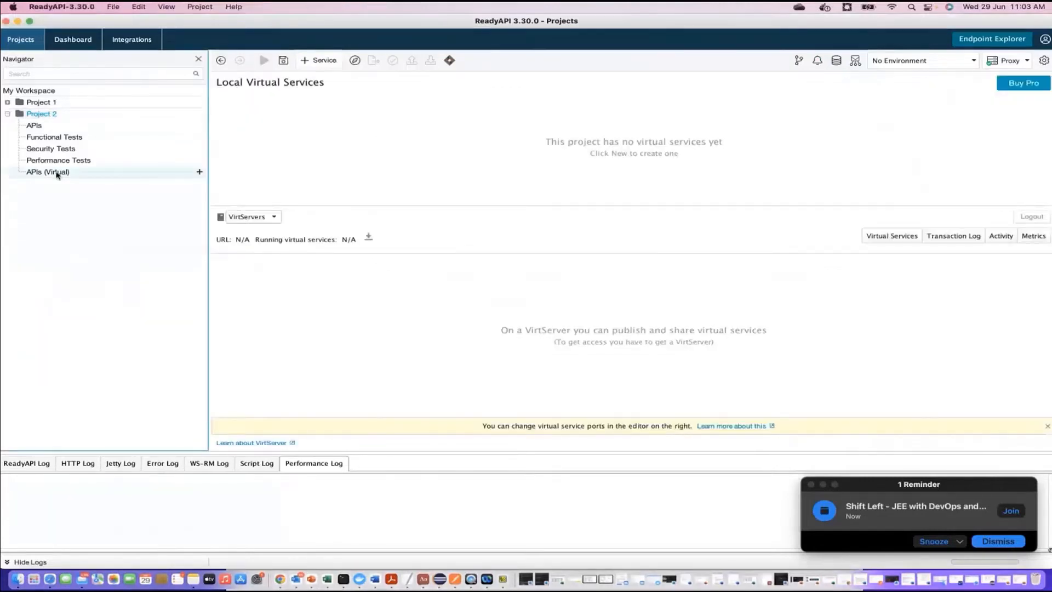
click(52, 171)
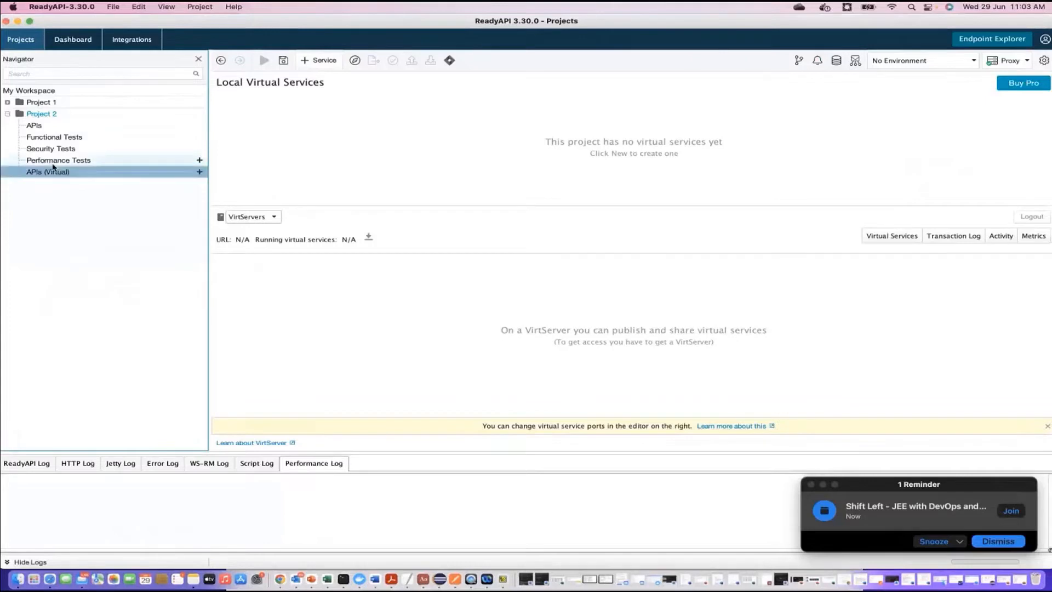
click(200, 173)
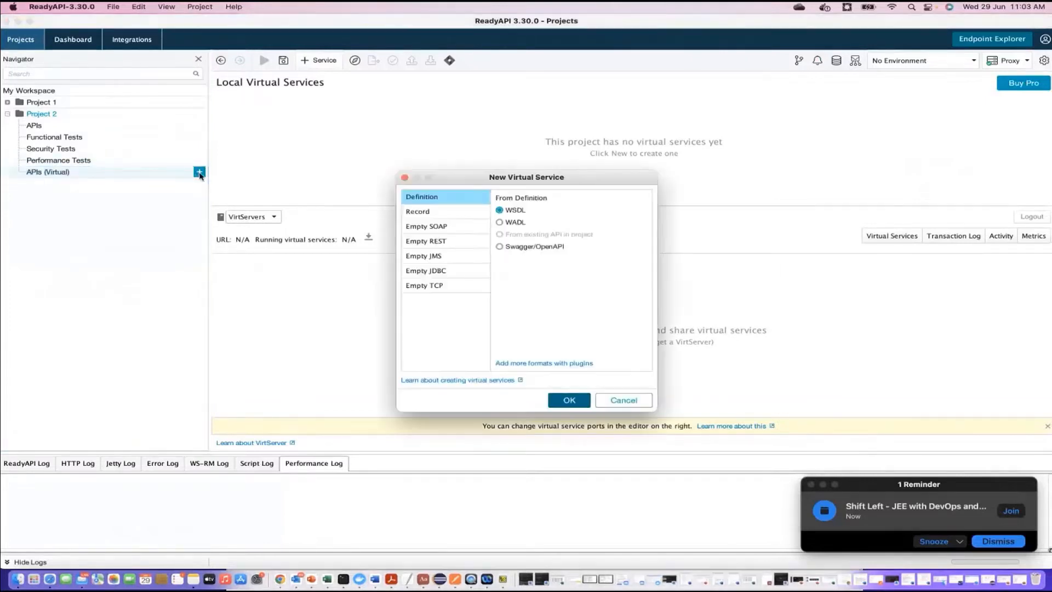
click(424, 244)
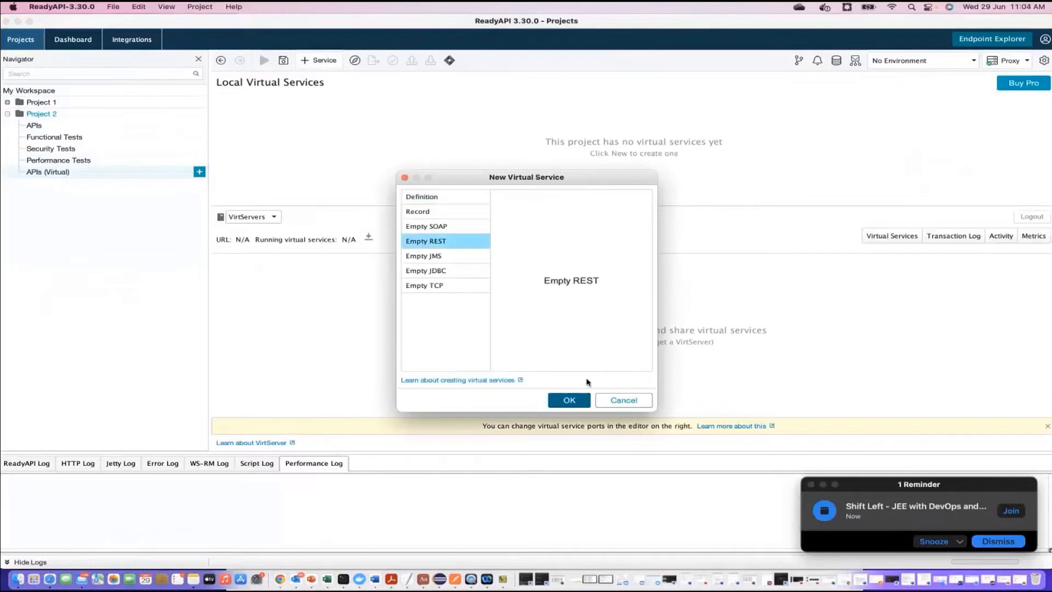
click(581, 401)
drag(526, 290, 433, 289)
text(S)
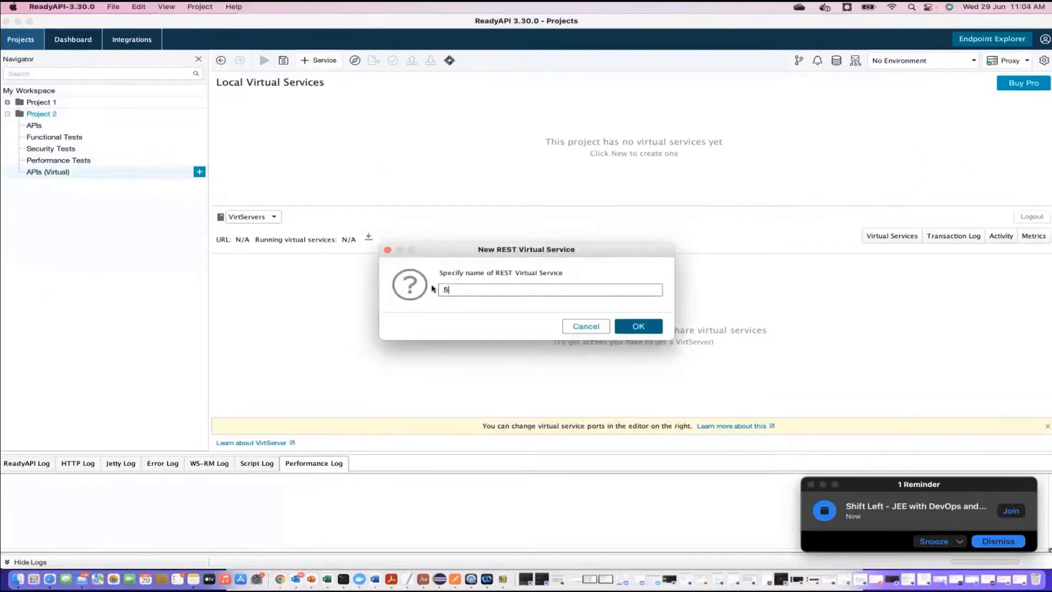
text(ampleService)
click(642, 326)
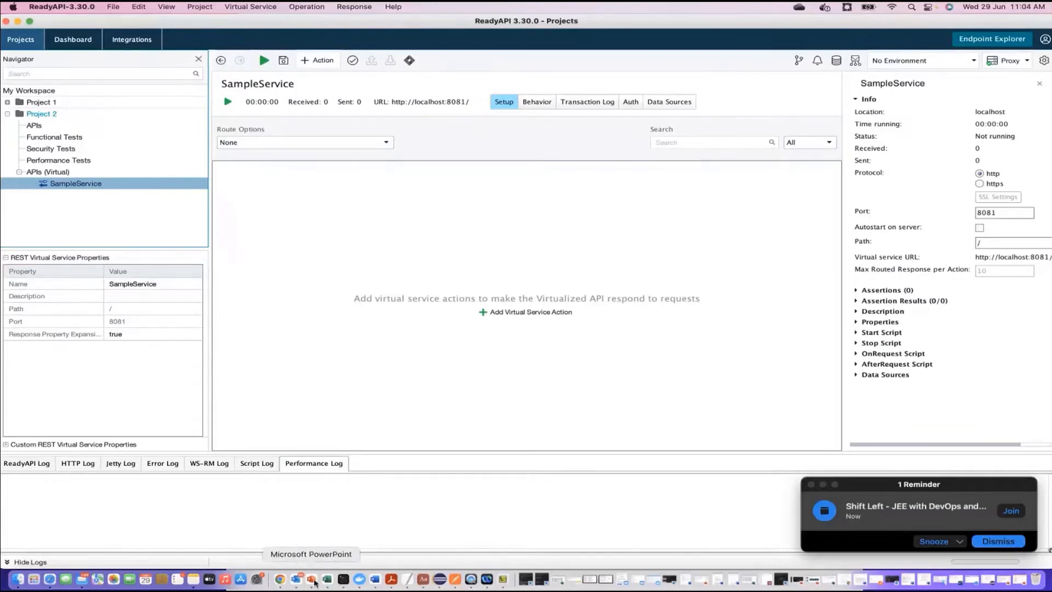
Review the "What is configured" bullet list in the Day-1 PowerPoint presentation, and return to ReadyAPI
click(314, 583)
key(super+m)
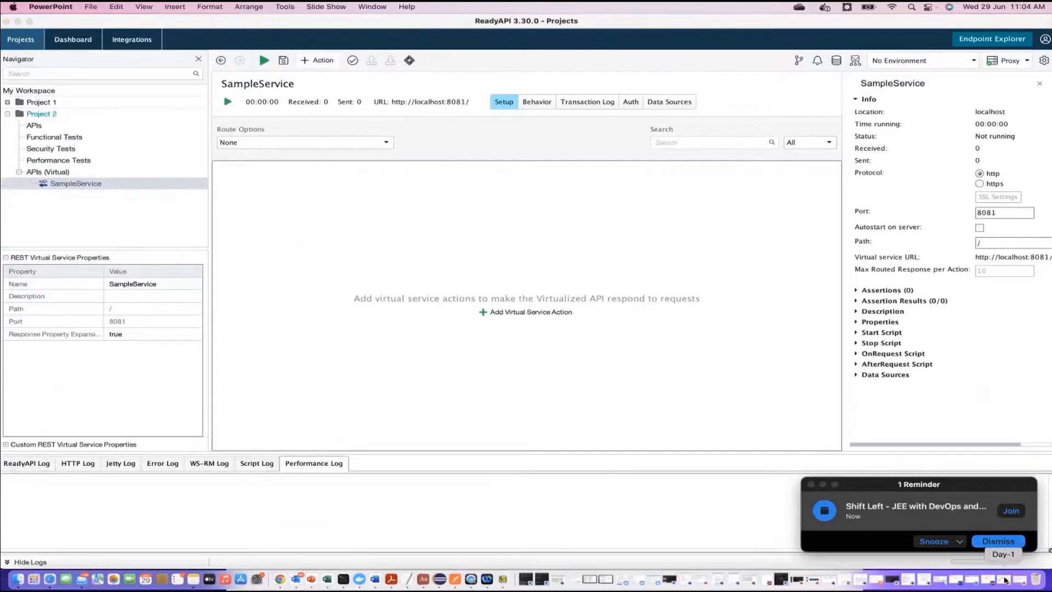
click(1006, 579)
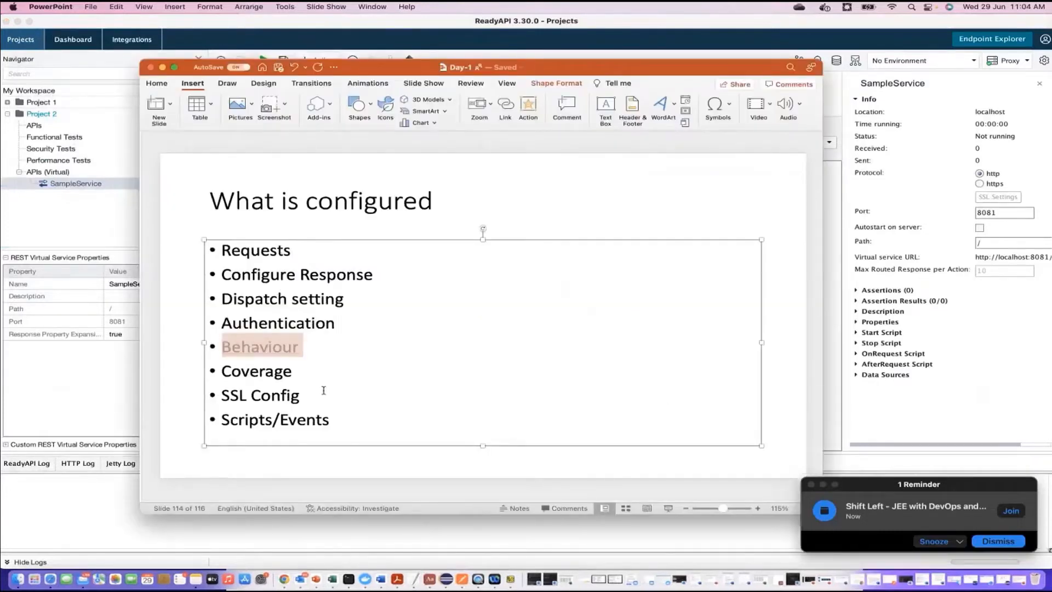
click(162, 67)
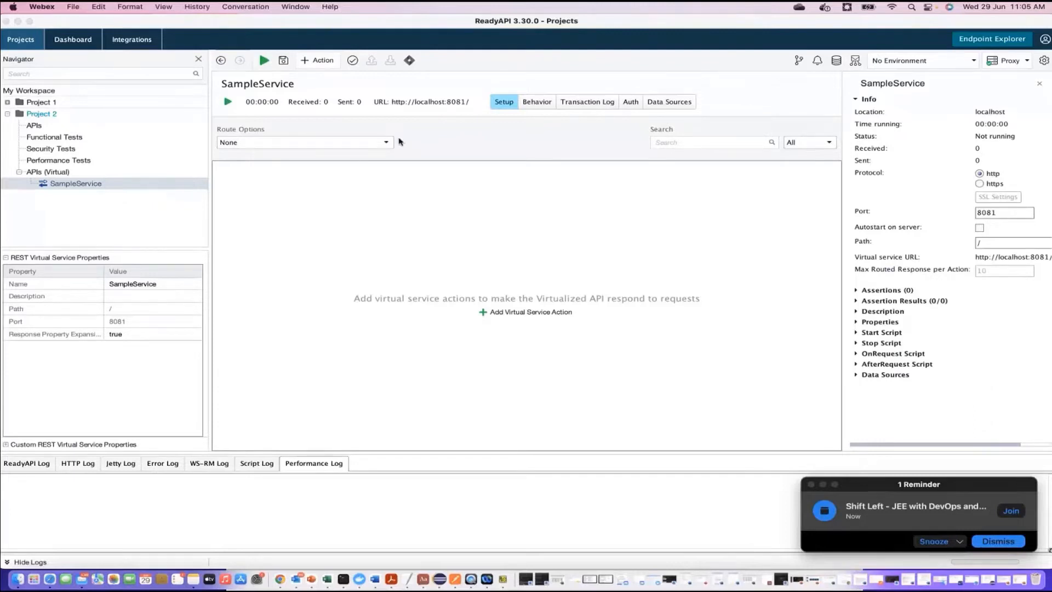
View the available route options of SampleService and leave the selection at None
click(374, 144)
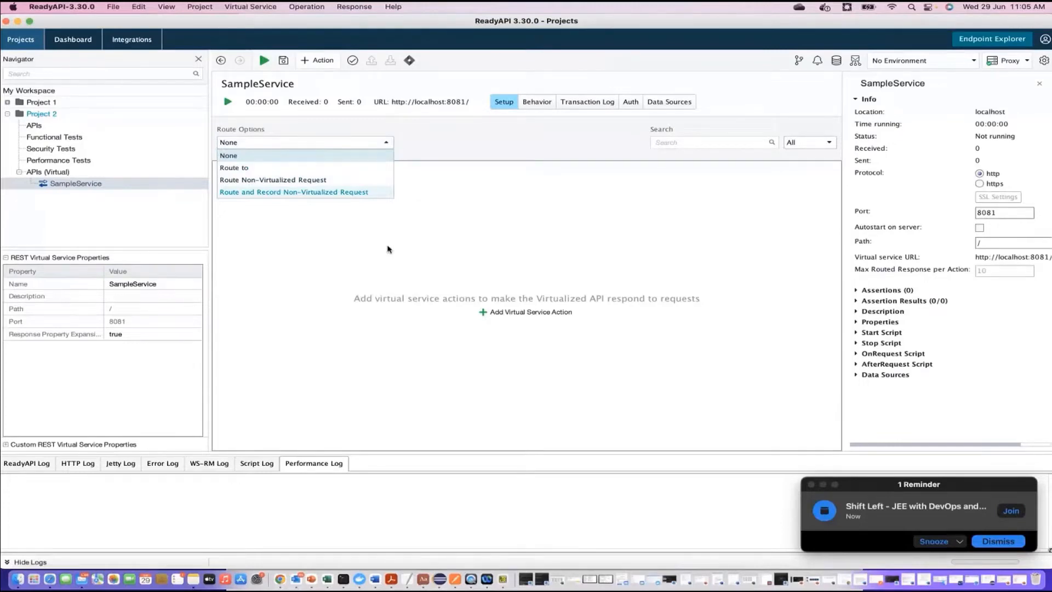
click(71, 185)
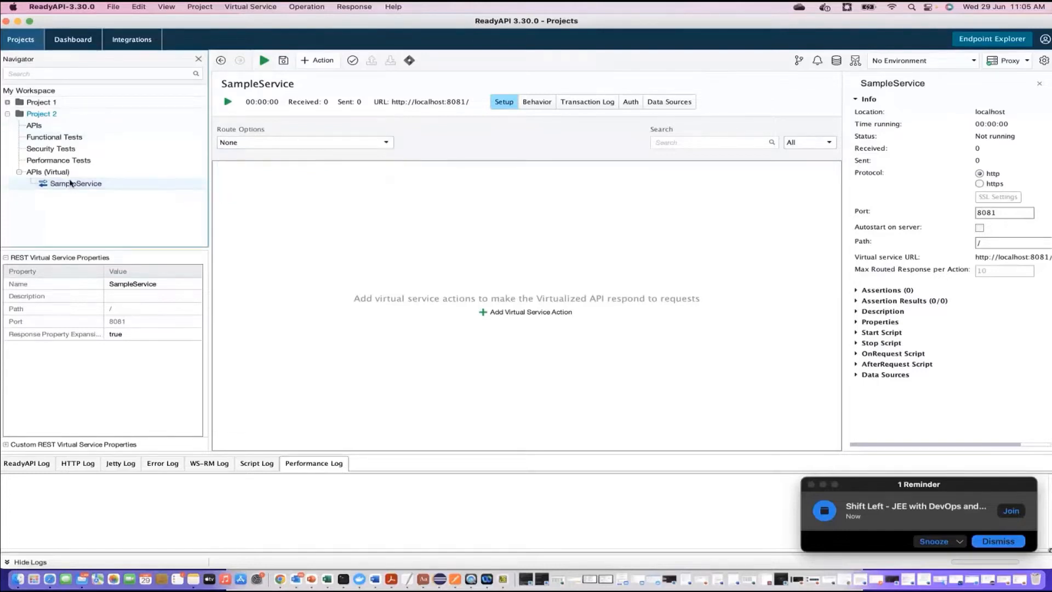
click(71, 184)
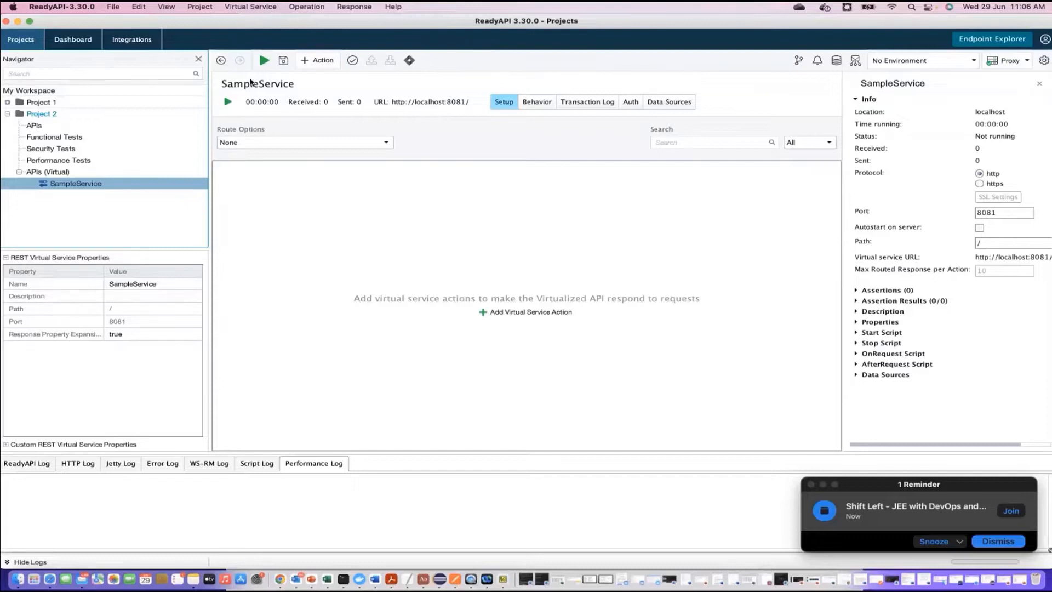
Start a new virtual service action for SampleService with the GET method and resource path /getByCity
click(307, 61)
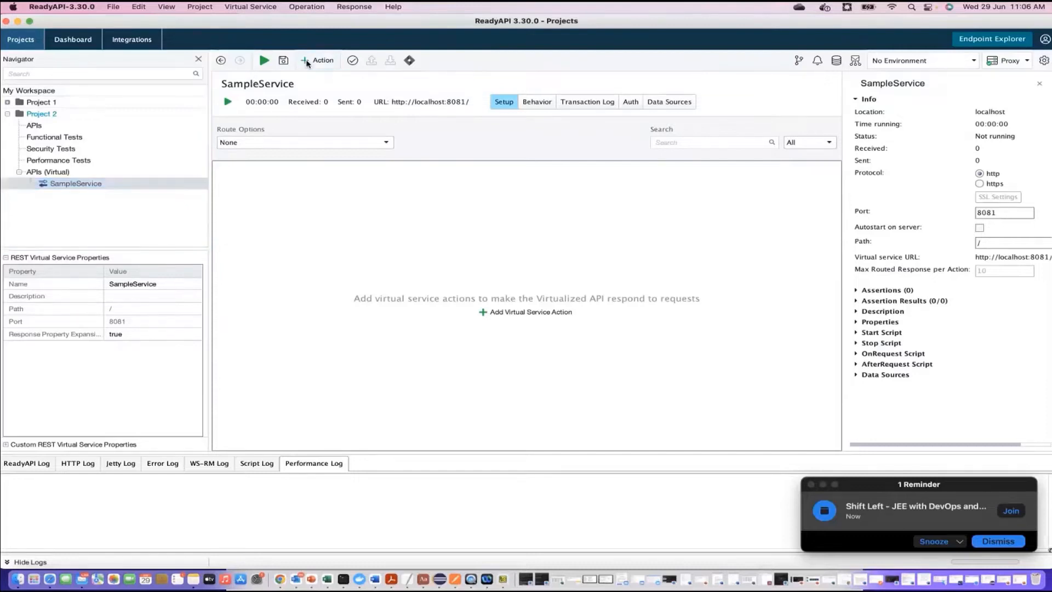
click(480, 282)
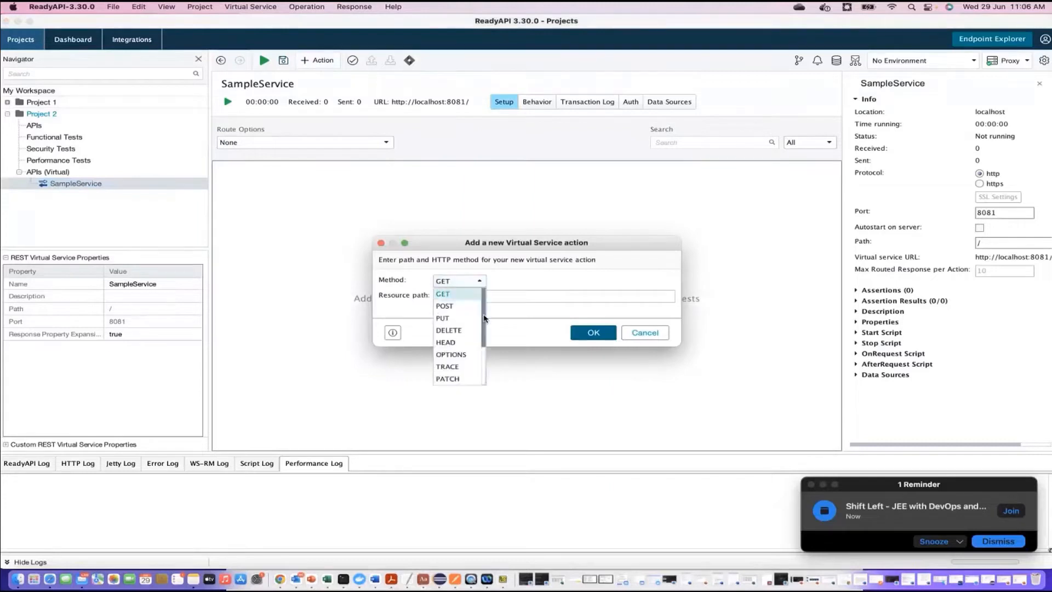
scroll(477, 307, down, 5)
scroll(474, 290, up, 5)
click(458, 293)
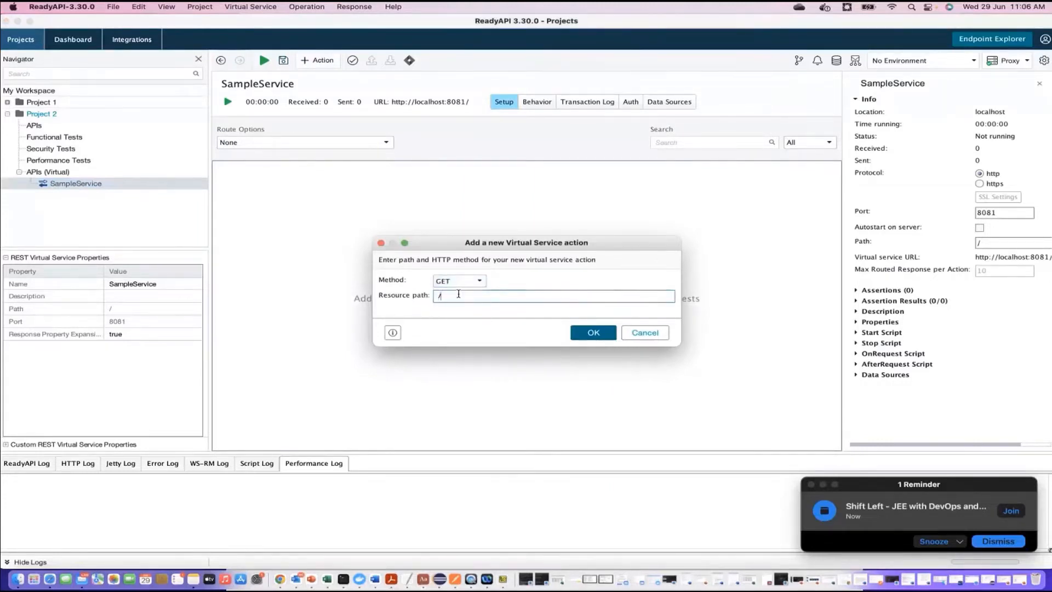
text(getByCity)
Open the help for the new action in Chrome and look through the REST Virtual Services documentation page
click(392, 333)
click(605, 66)
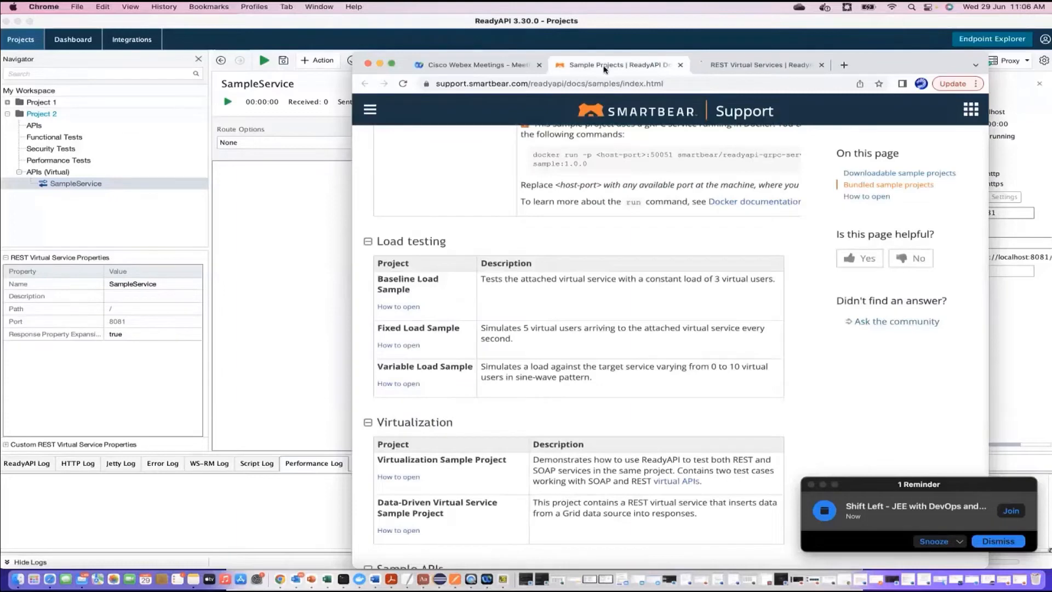
click(759, 65)
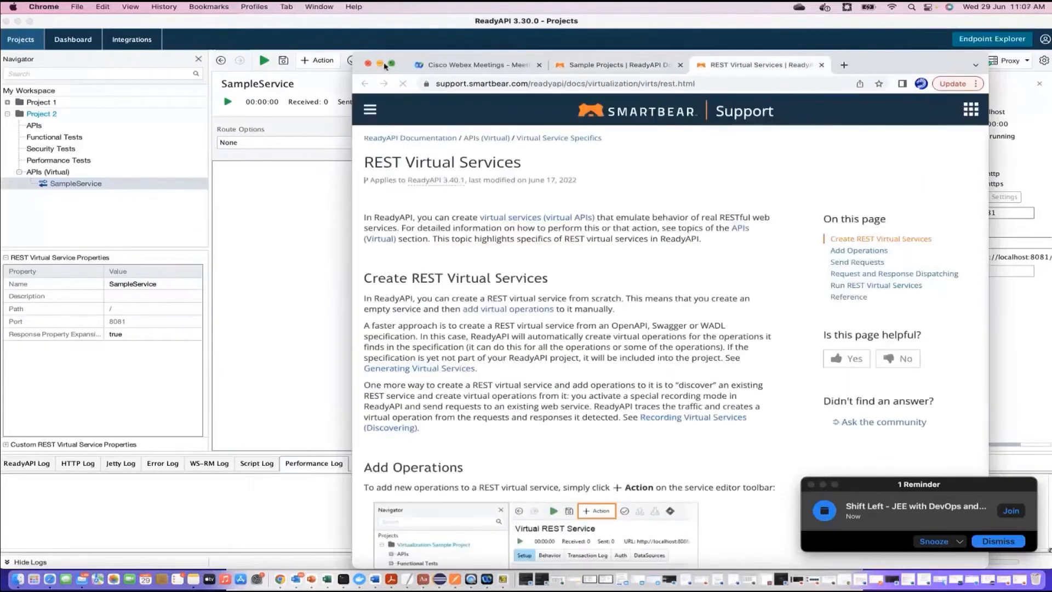
scroll(502, 443, down, 20)
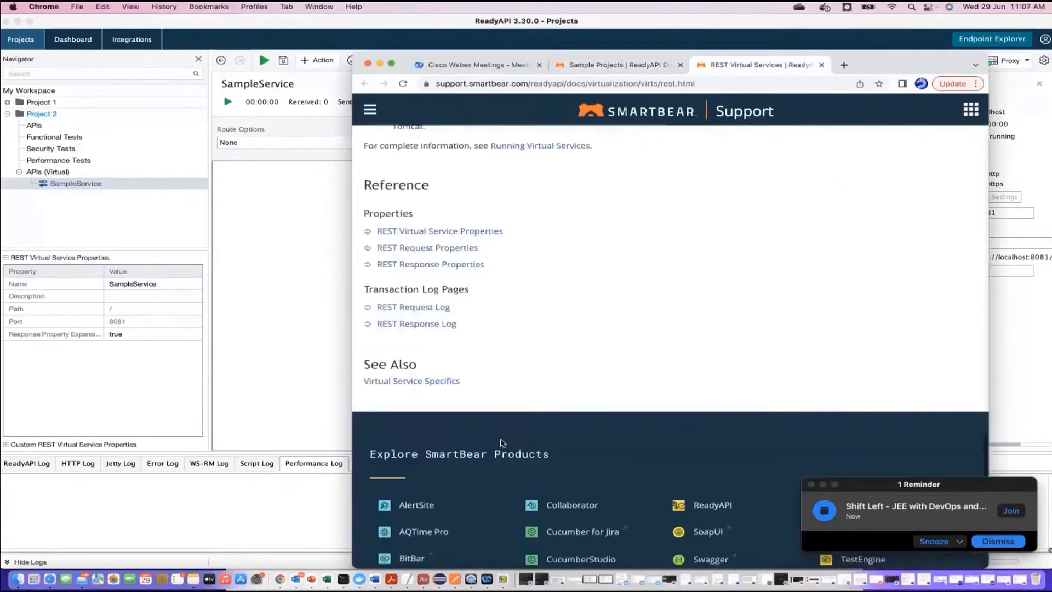
Put the REST documentation page away and add the GET action with resource path /getByCity to SampleService
scroll(502, 442, down, 5)
scroll(502, 443, up, 15)
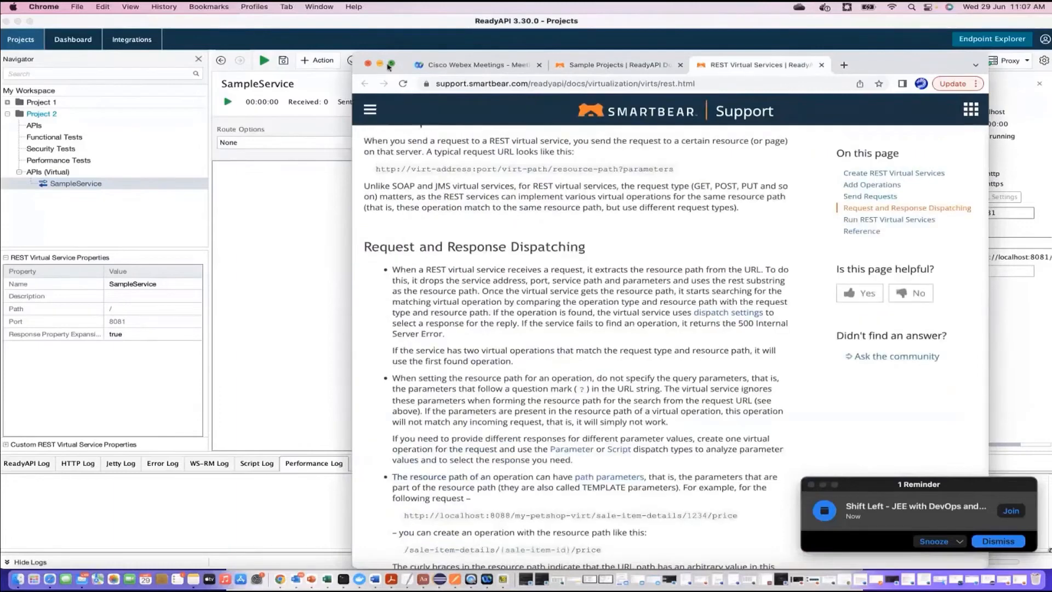
click(388, 64)
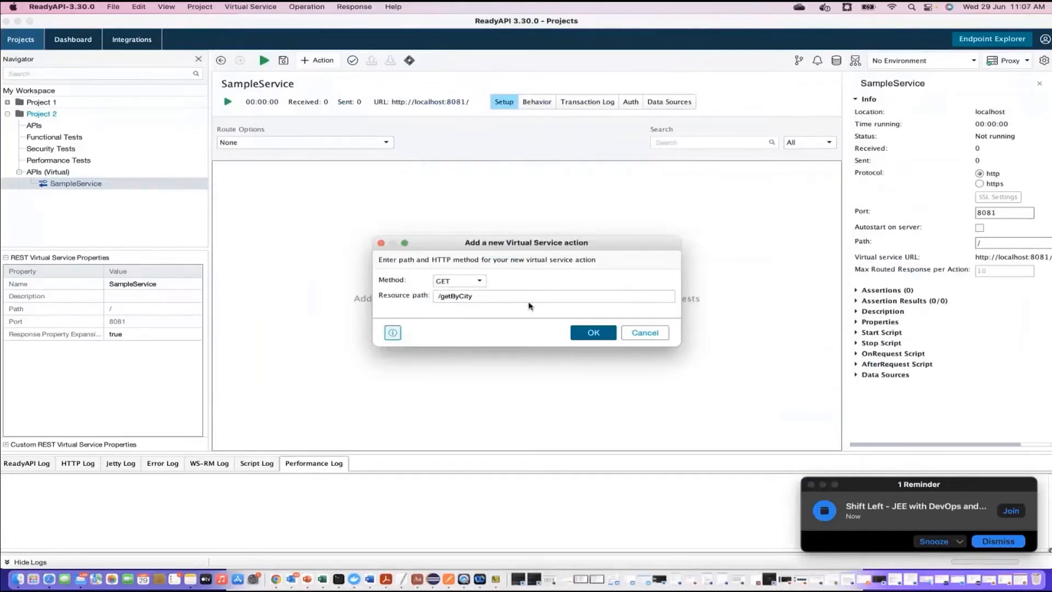
click(581, 336)
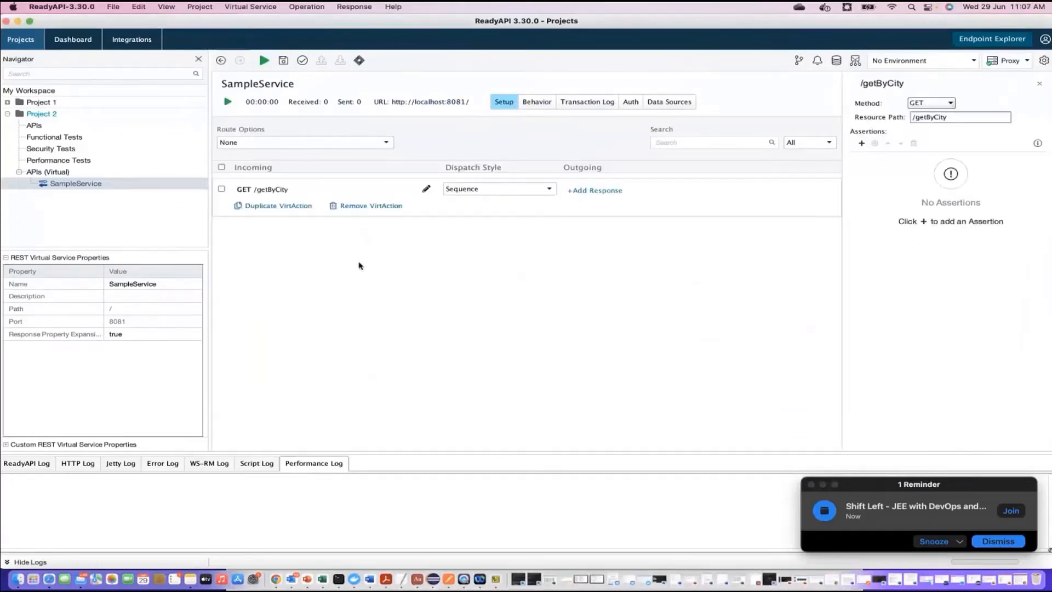
click(289, 192)
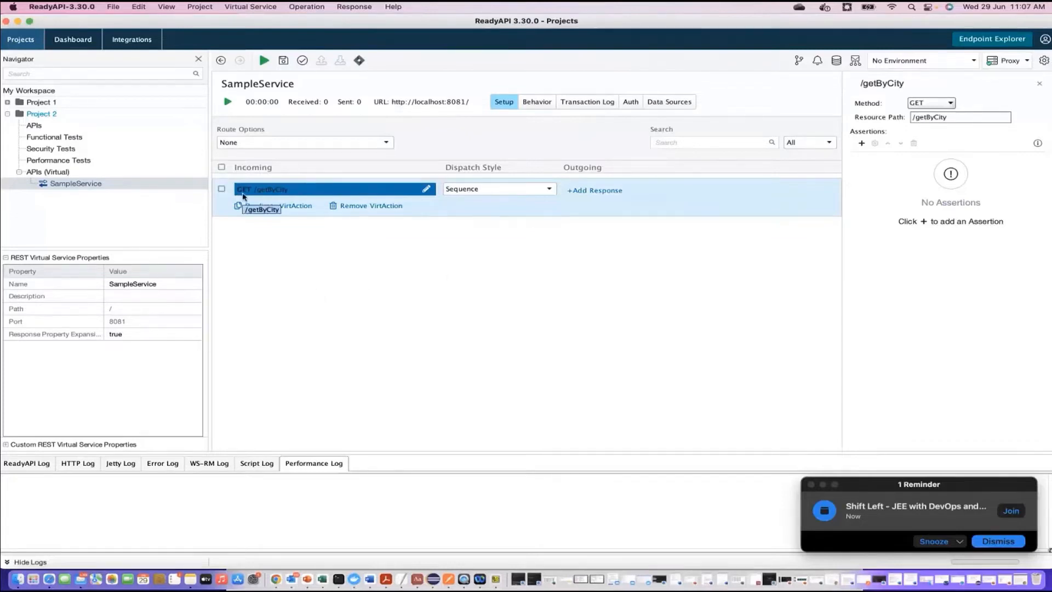
Create an empty JMS virtual service named JMS Virtual Service 1 under the virtual APIs of Project 2
click(70, 173)
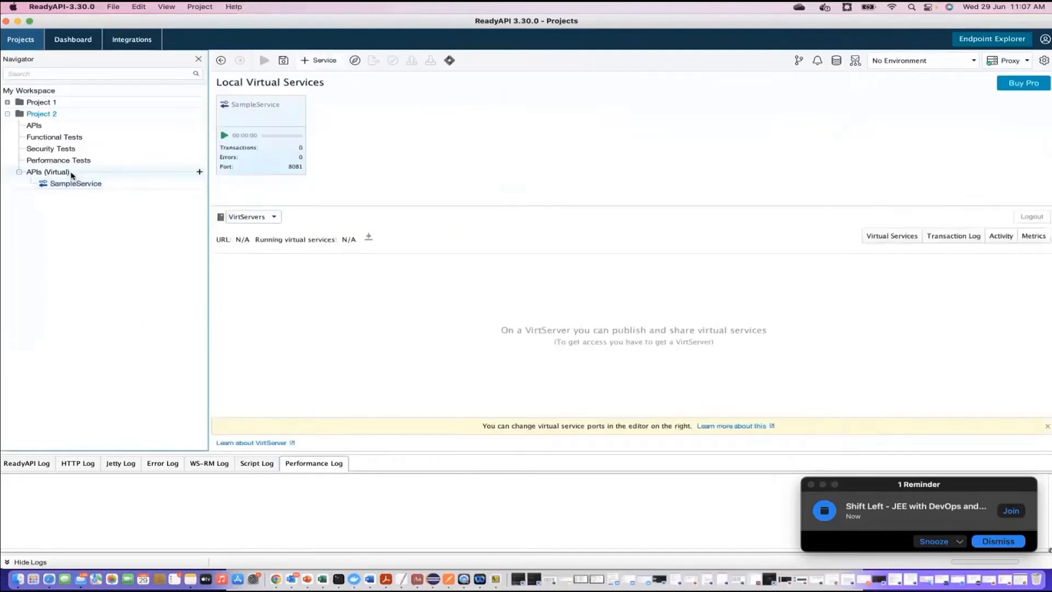
click(200, 172)
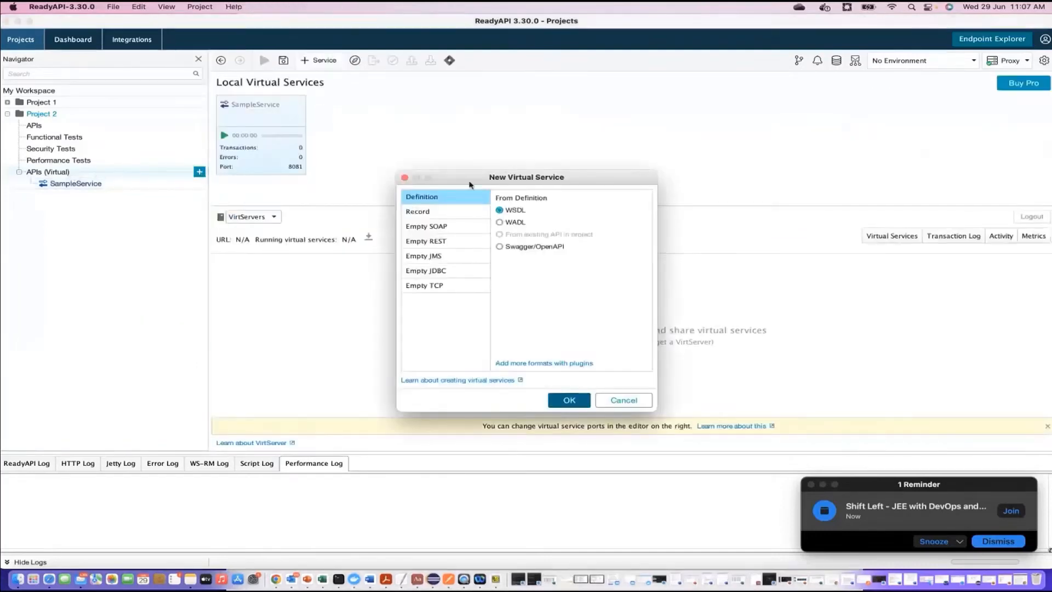
click(433, 256)
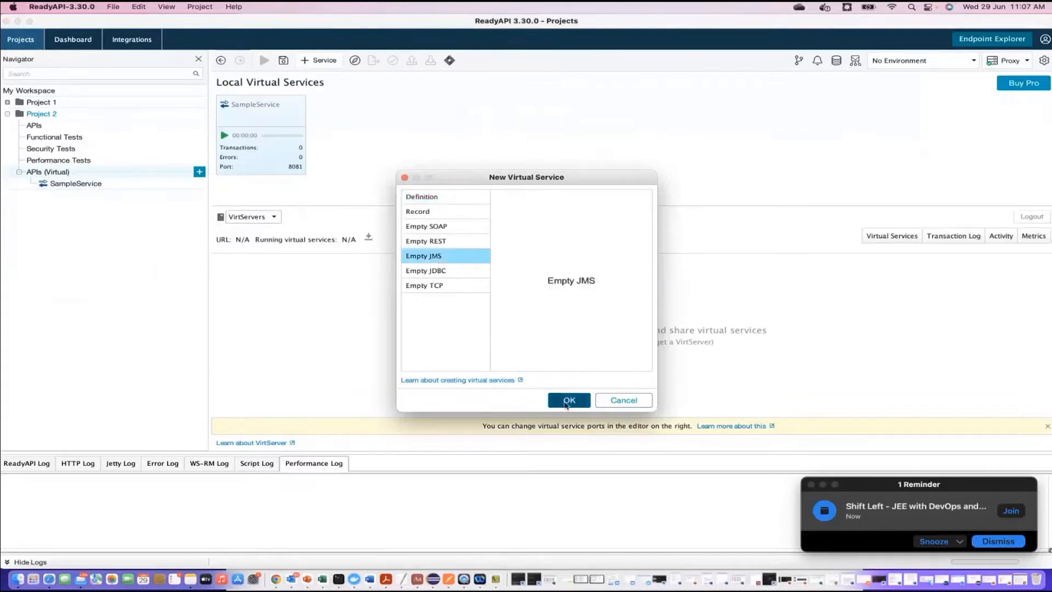
click(569, 400)
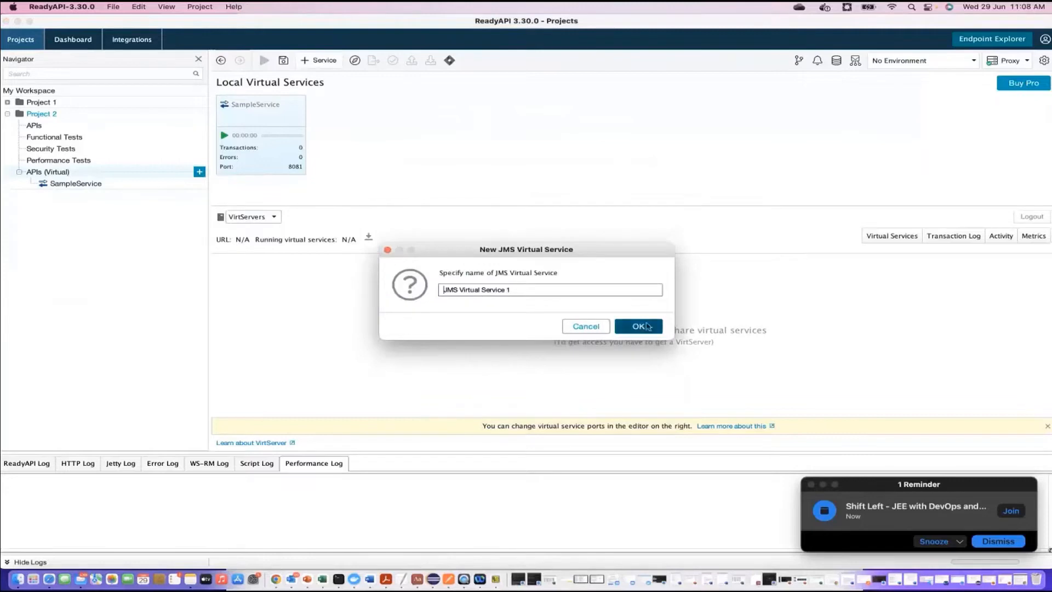
click(645, 327)
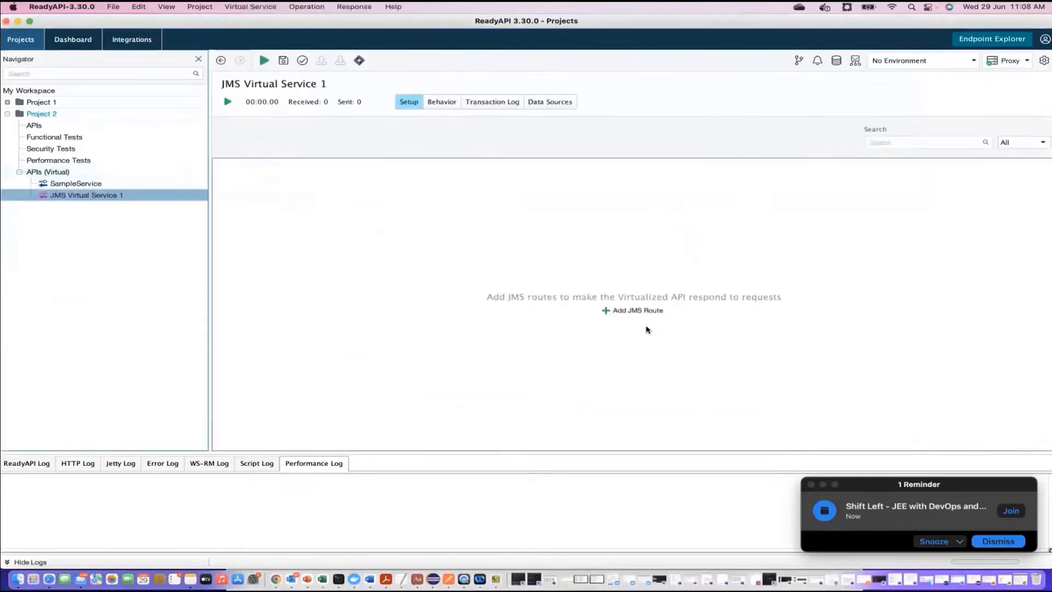
click(102, 196)
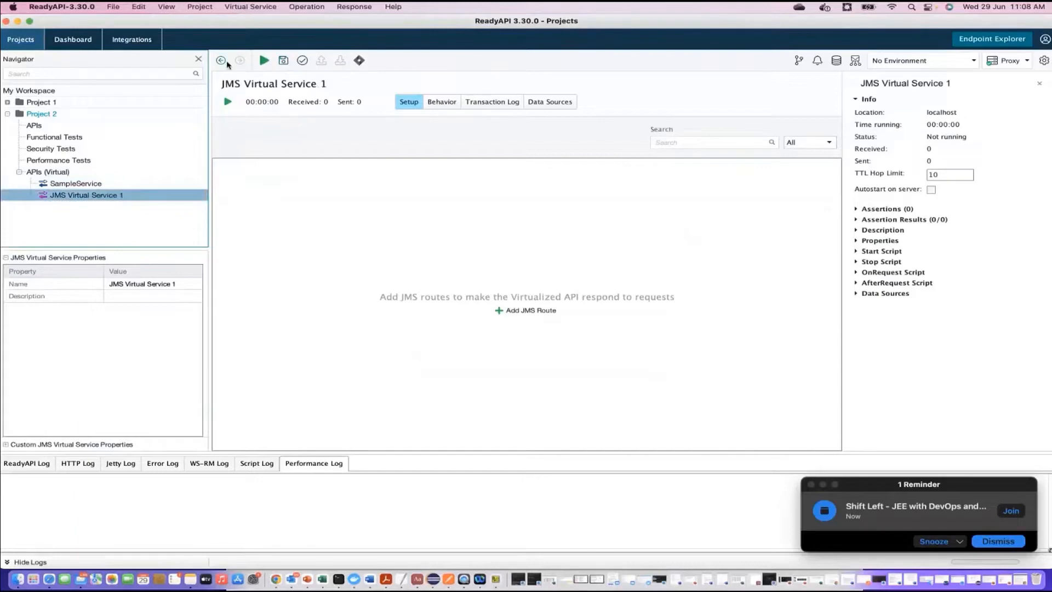
Remove the virtual service JMS Virtual Service 1 from the project
right_click(86, 196)
click(135, 312)
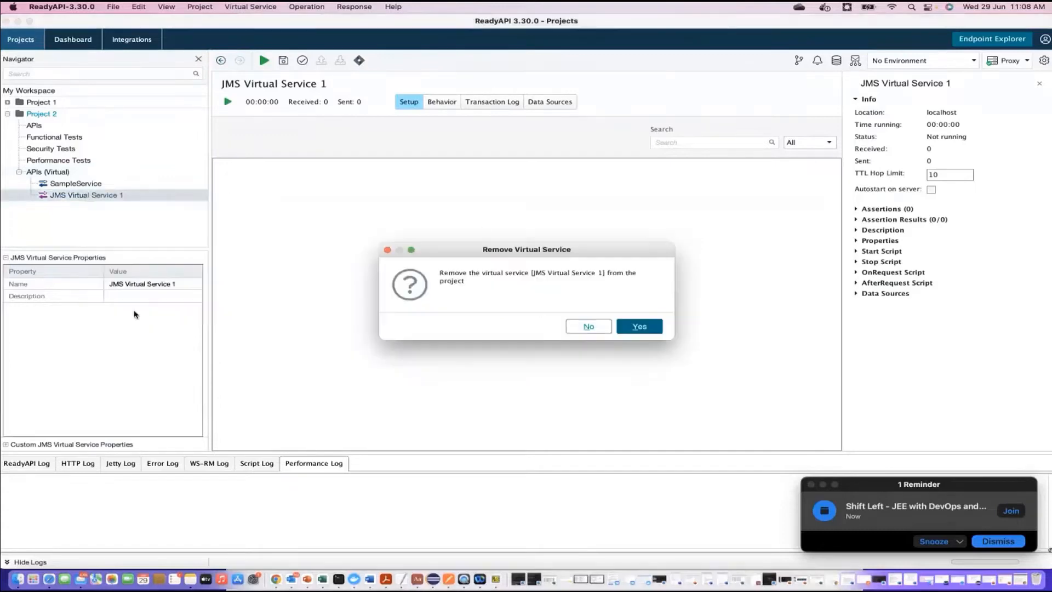
click(640, 326)
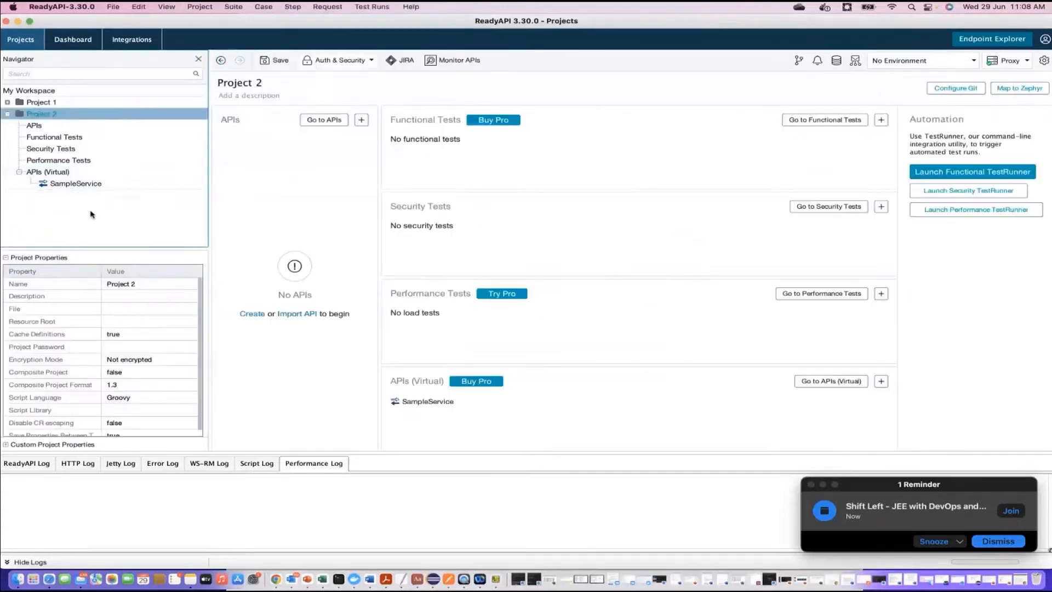
Create an empty SOAP virtual service named samplesoapservice under the virtual APIs of Project 2
click(63, 172)
right_click(64, 173)
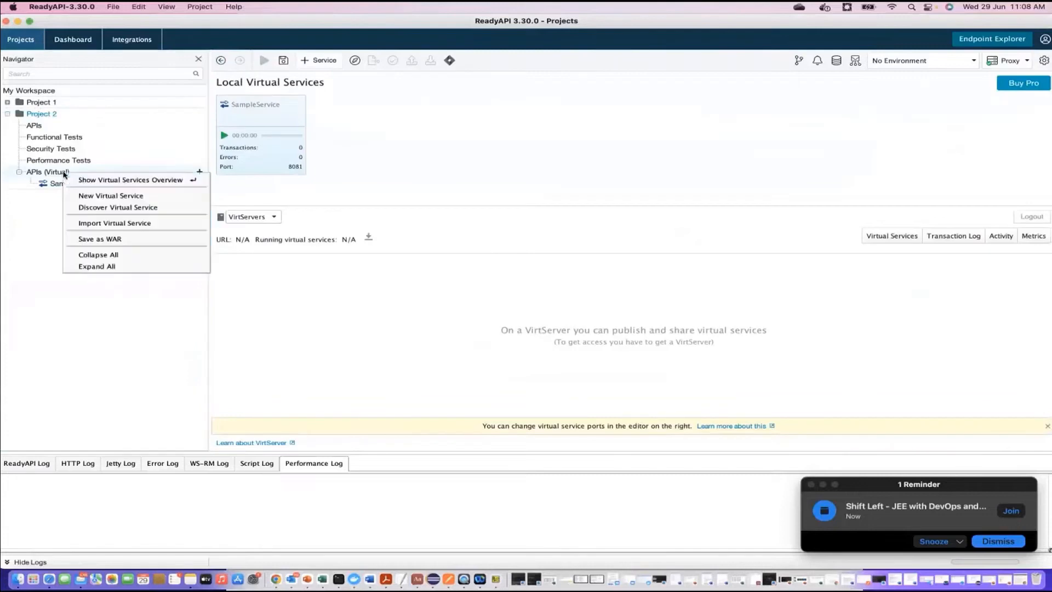
click(100, 197)
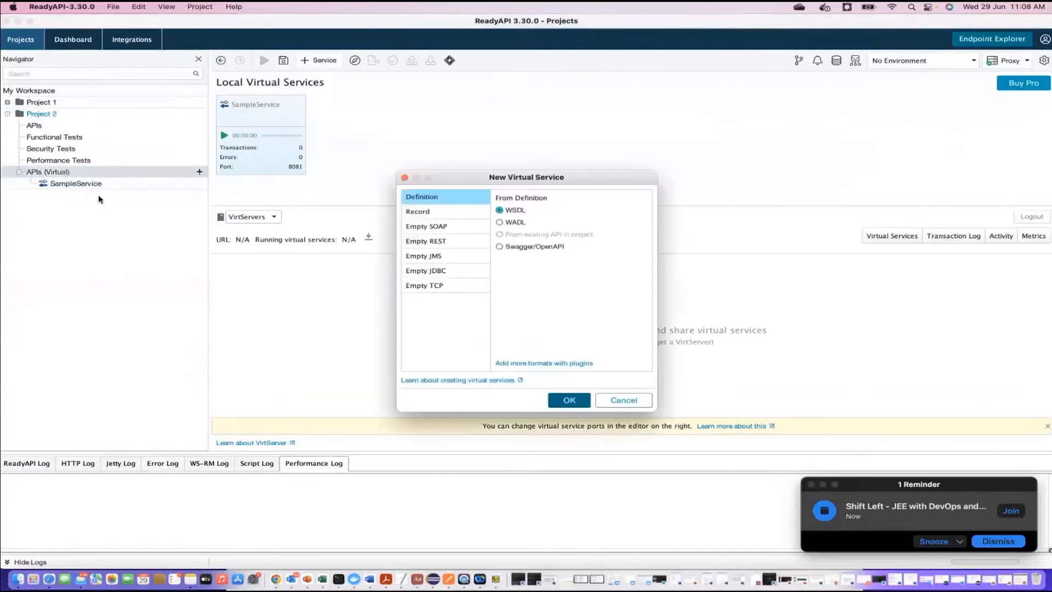
click(427, 230)
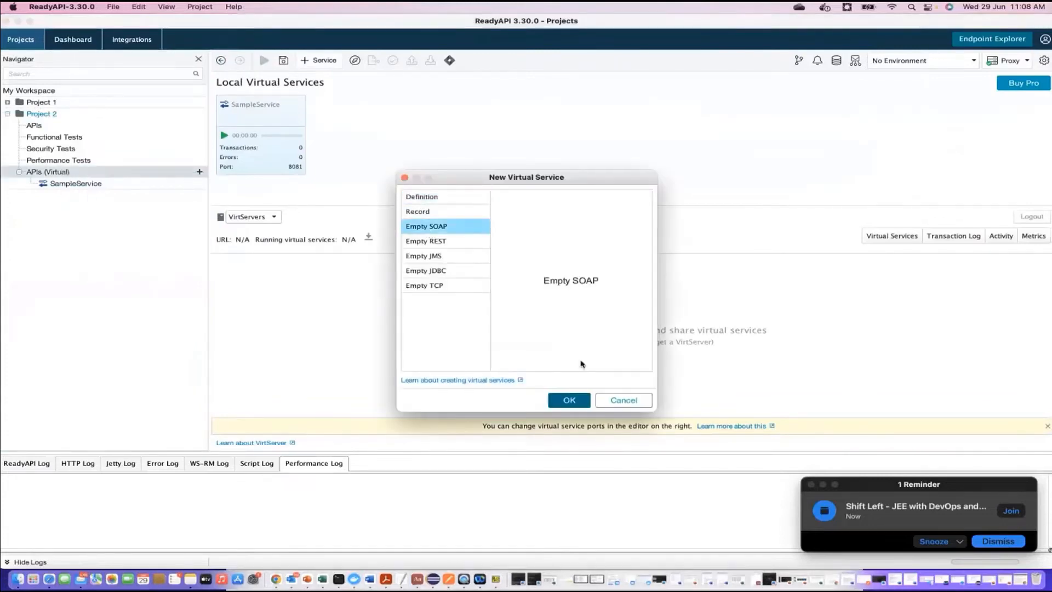
click(574, 405)
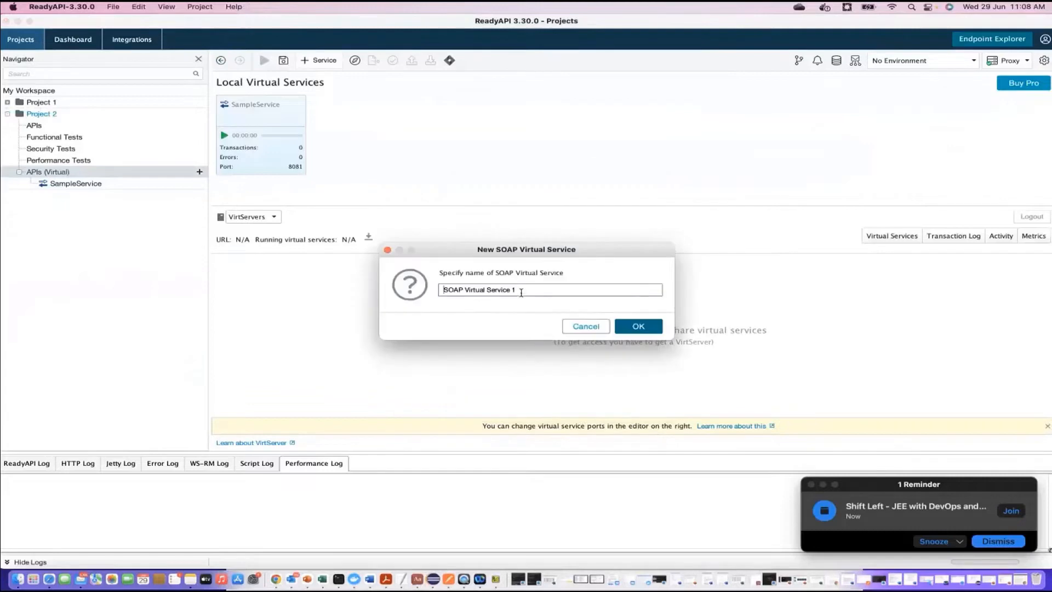
drag(521, 292, 433, 292)
text(samplesoapservice)
key(Return)
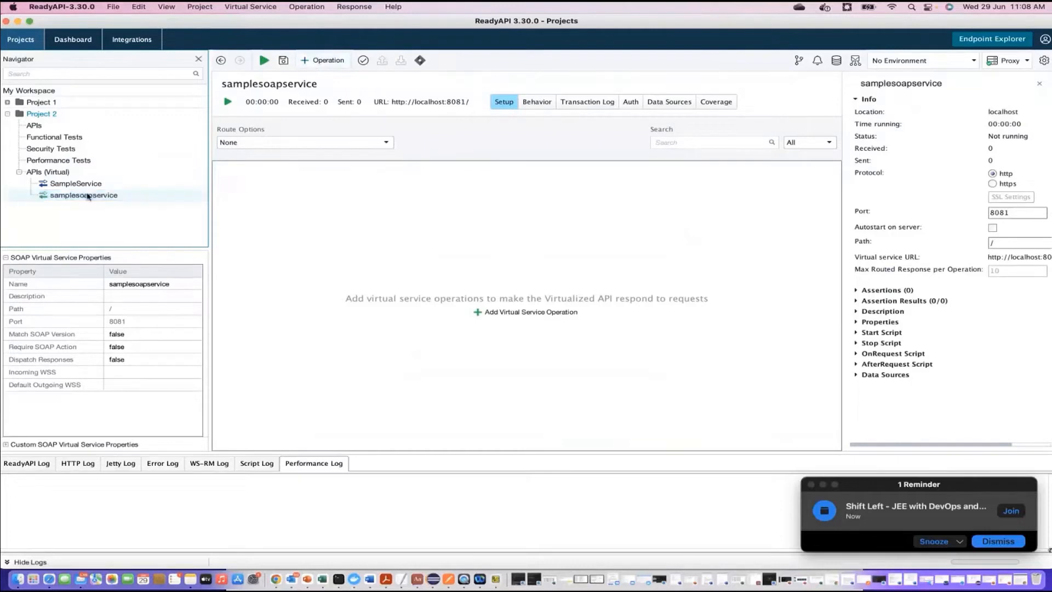
Compare SampleService with samplesoapservice and try to add an operation to samplesoapservice
click(85, 186)
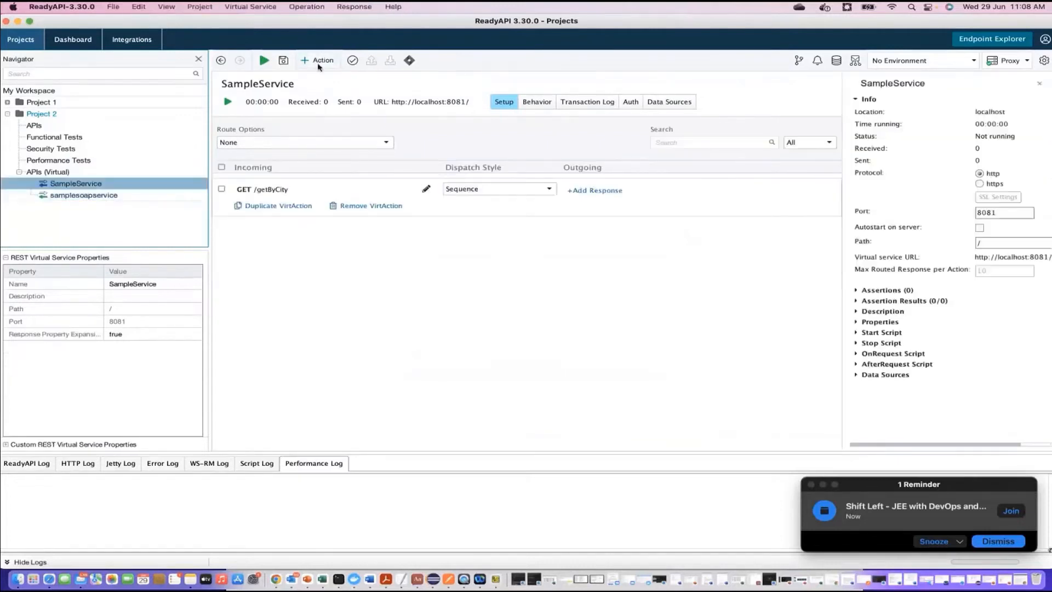
click(82, 196)
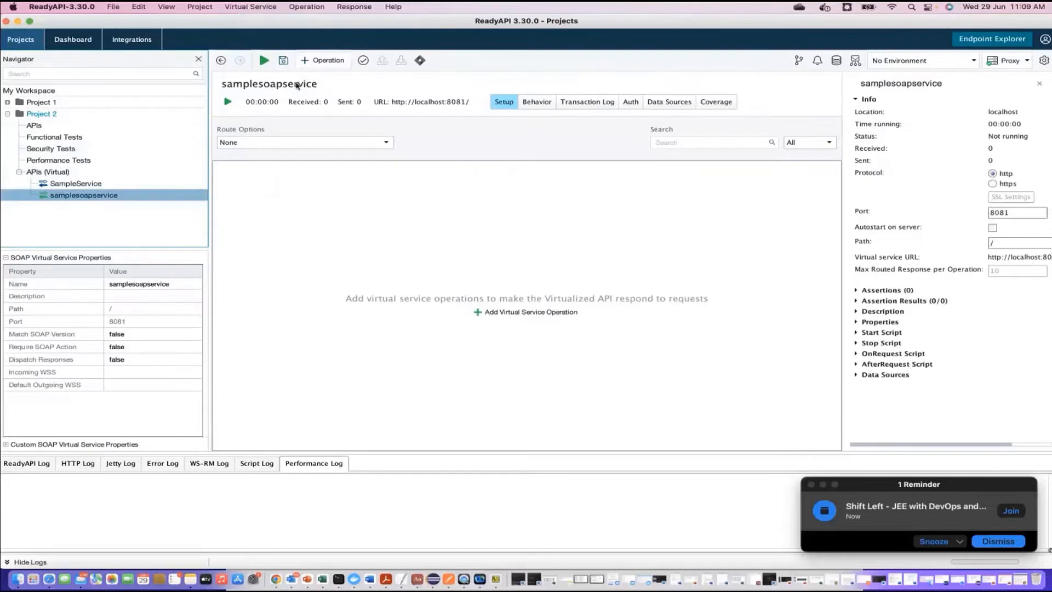
click(303, 62)
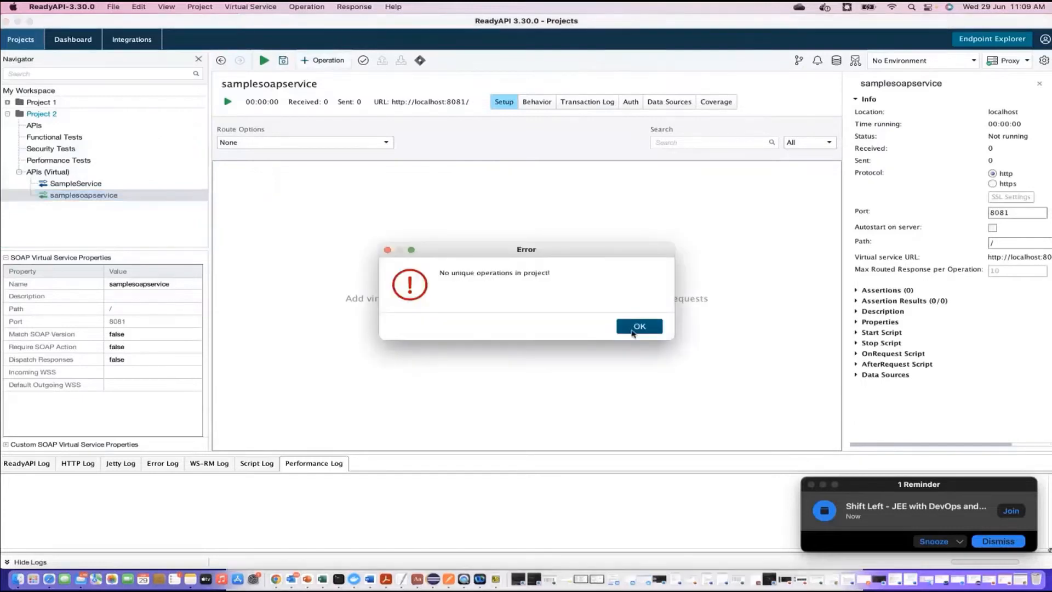
click(633, 328)
click(386, 142)
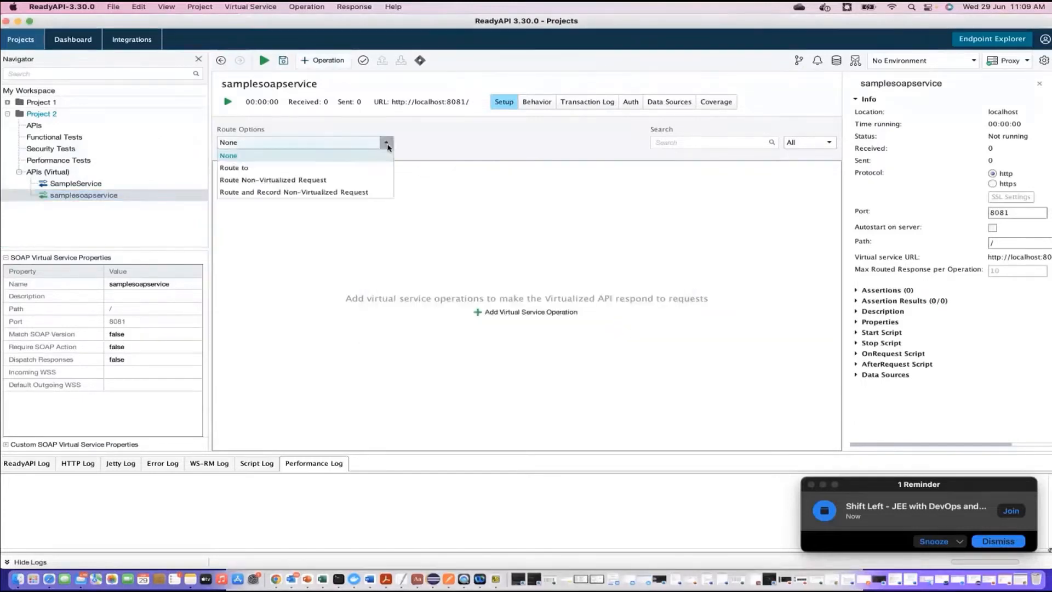
click(307, 61)
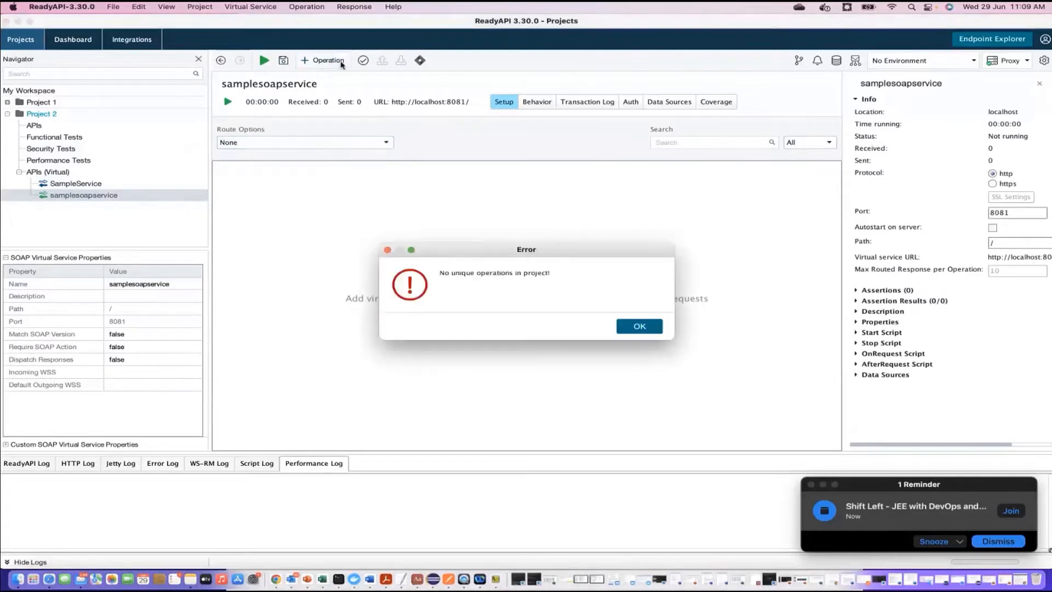
click(638, 327)
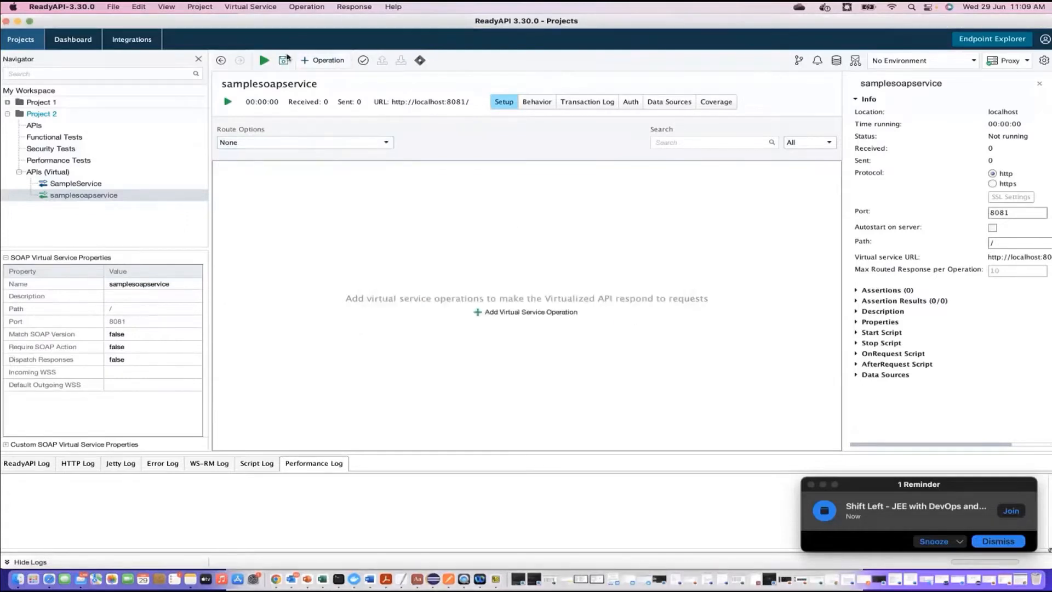
Remove samplesoapservice from the project and reopen SampleService
right_click(94, 196)
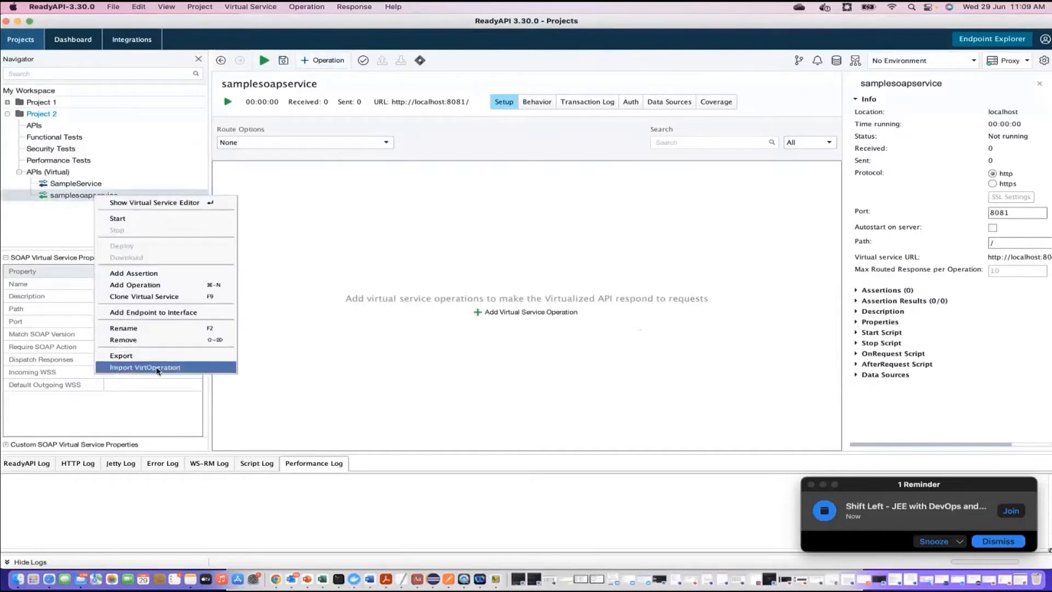
click(398, 285)
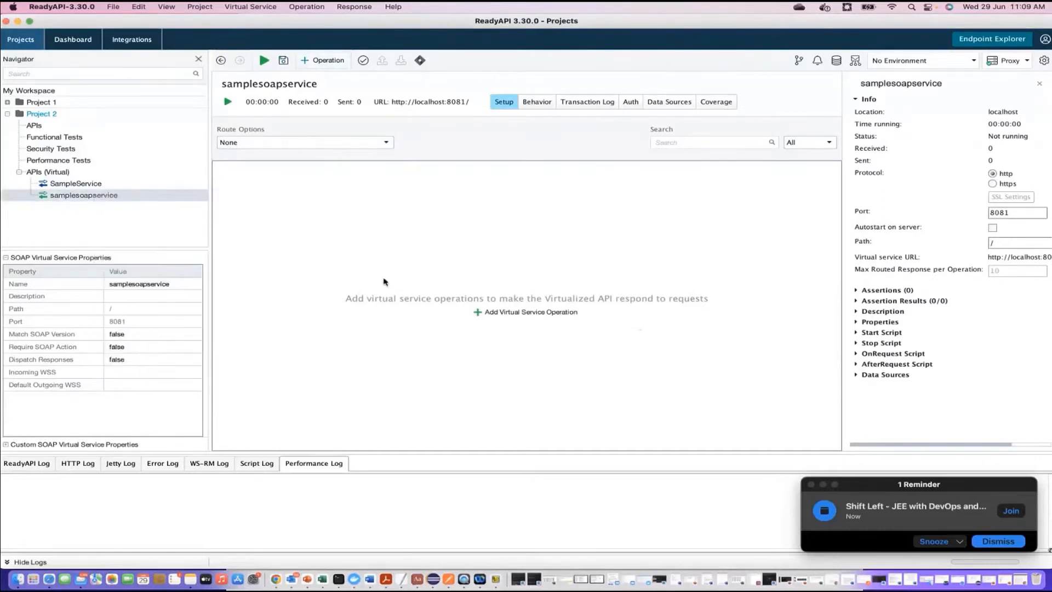
right_click(77, 199)
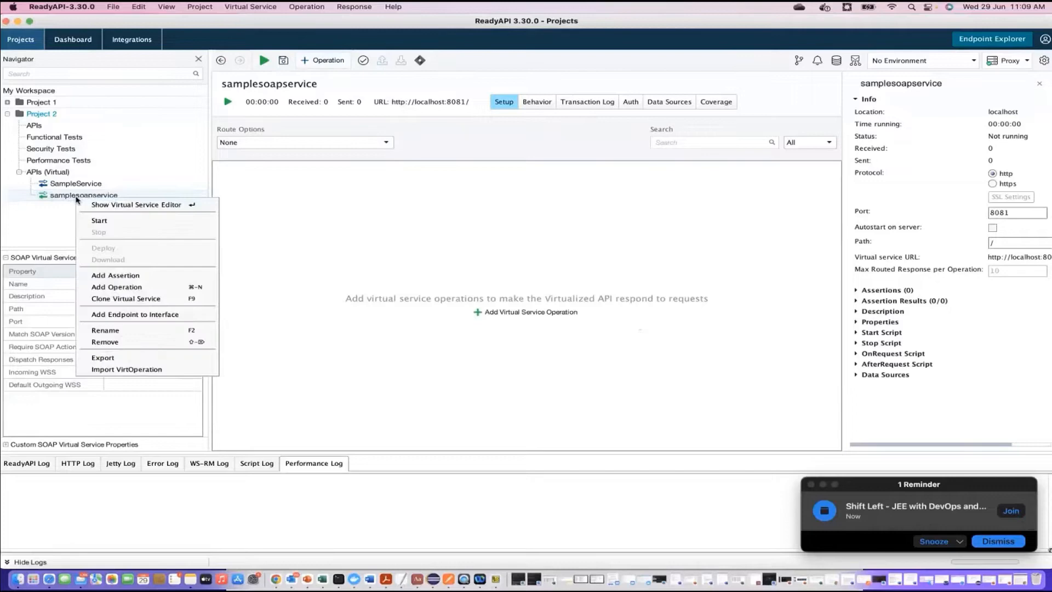
click(105, 342)
click(637, 327)
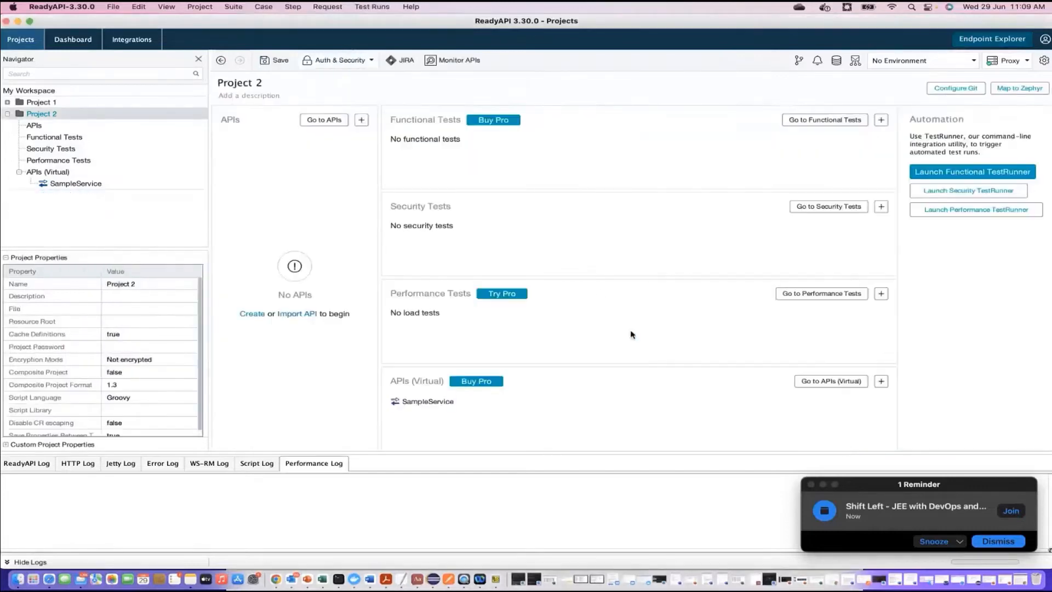
double_click(74, 185)
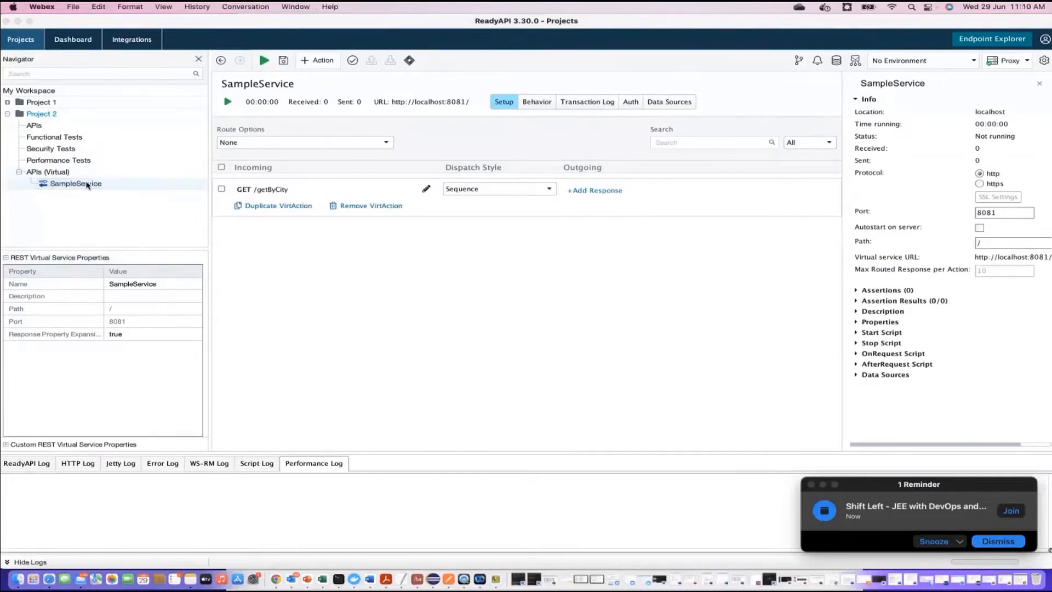
click(90, 184)
Look through the Empty JMS and Empty JDBC options for a new virtual service without creating one
click(66, 171)
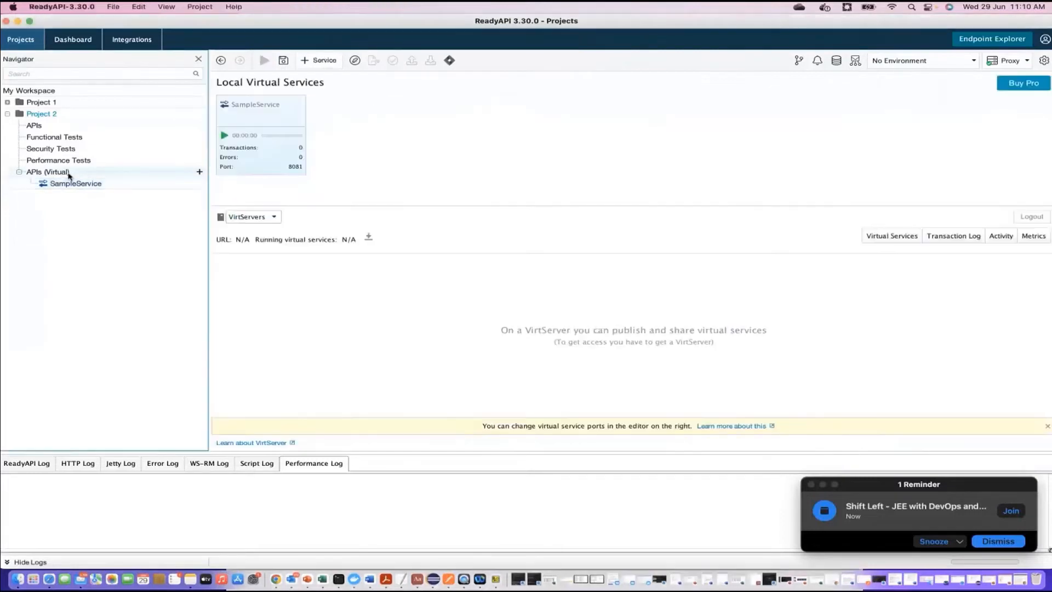
right_click(67, 172)
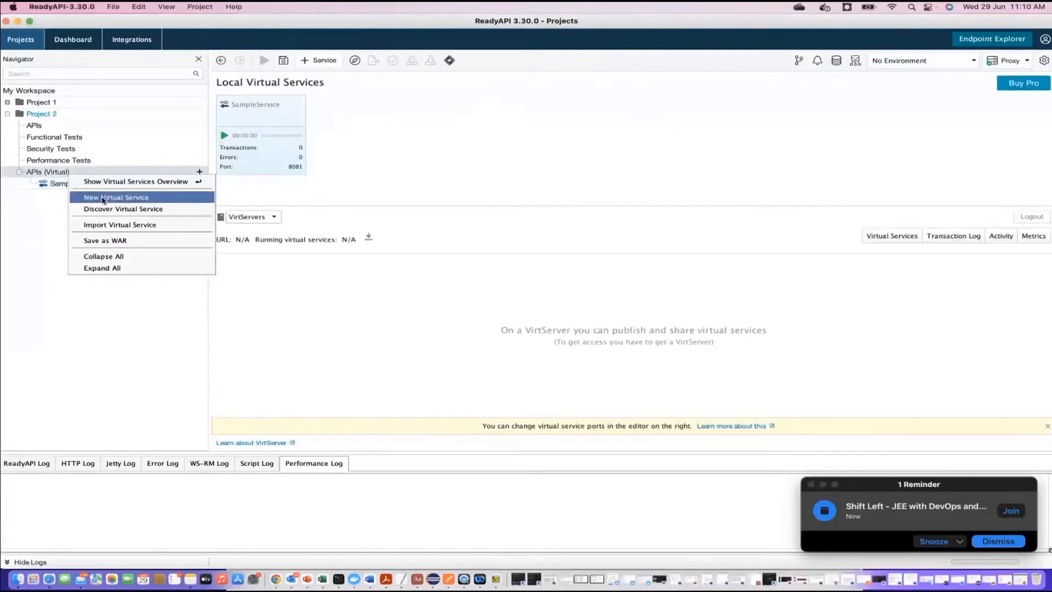
click(102, 198)
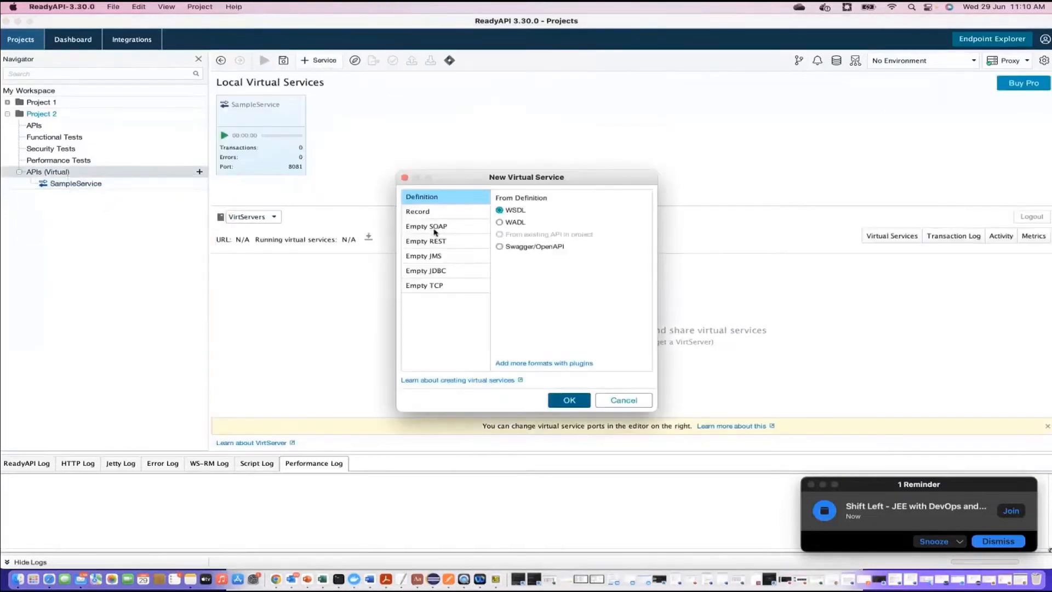
click(430, 270)
click(428, 258)
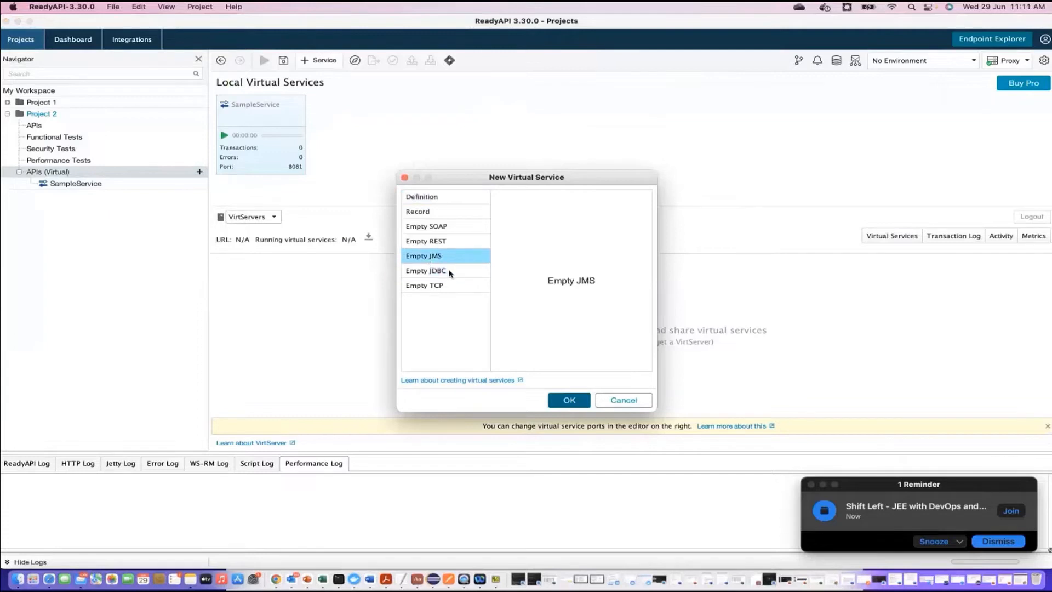
click(448, 270)
click(428, 255)
click(620, 400)
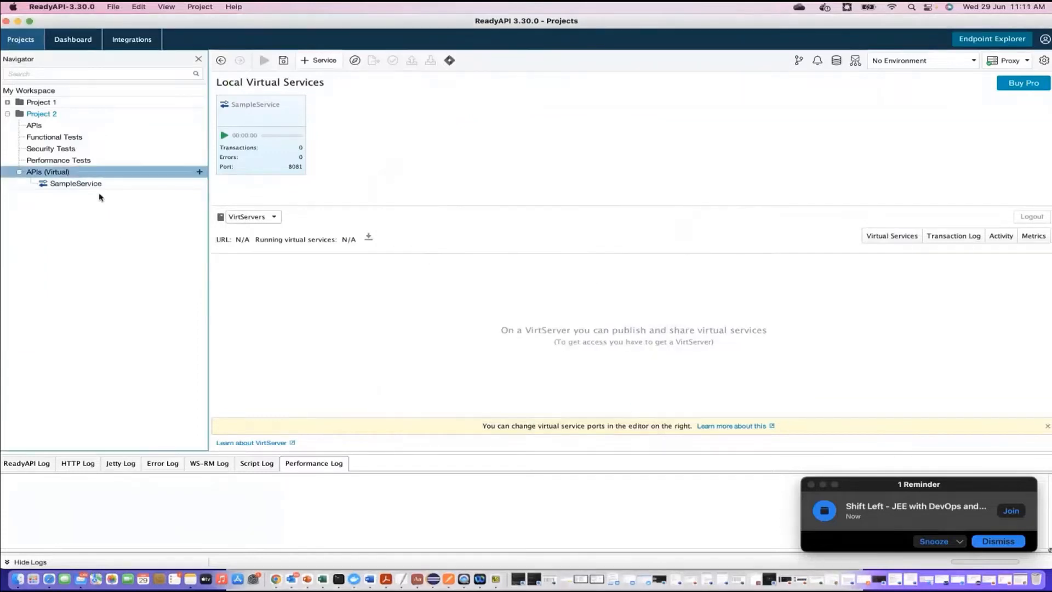
Open SampleService, try the Parameter dispatch style on GET /getByCity, and set the dispatch style back to Sequence
click(82, 183)
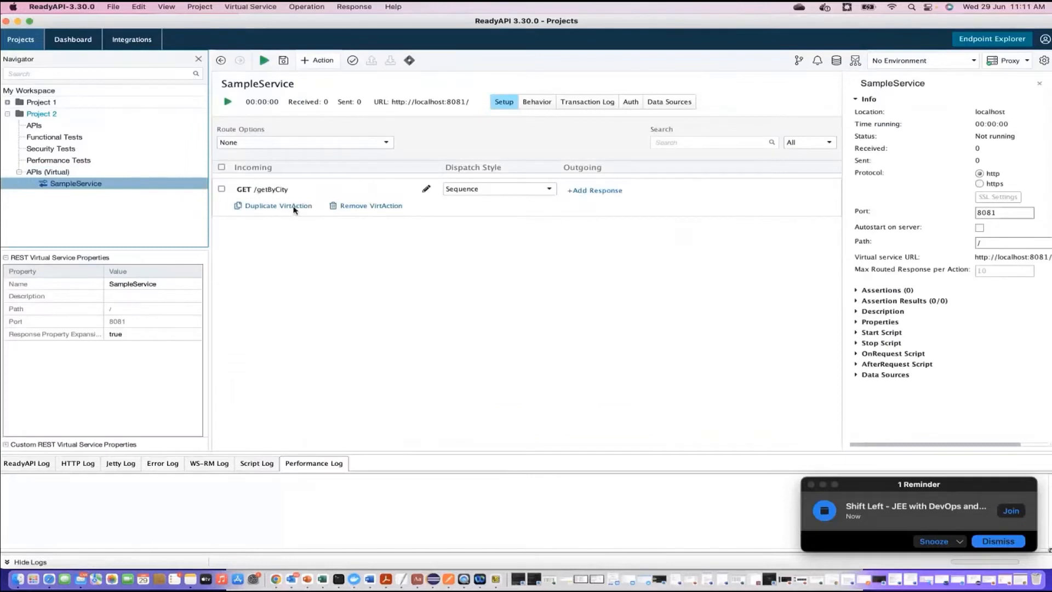
click(549, 190)
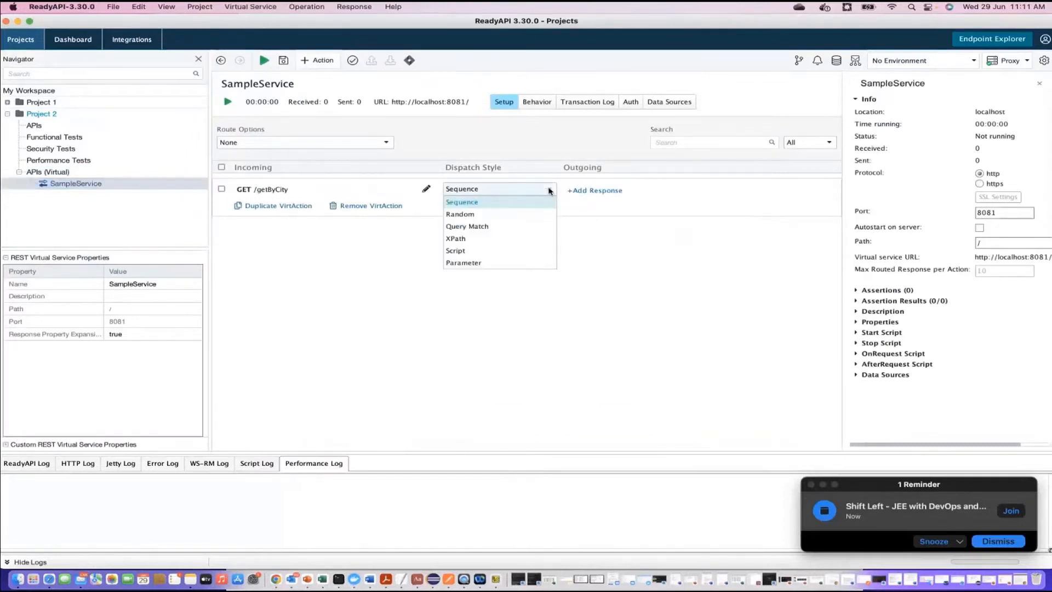
click(465, 263)
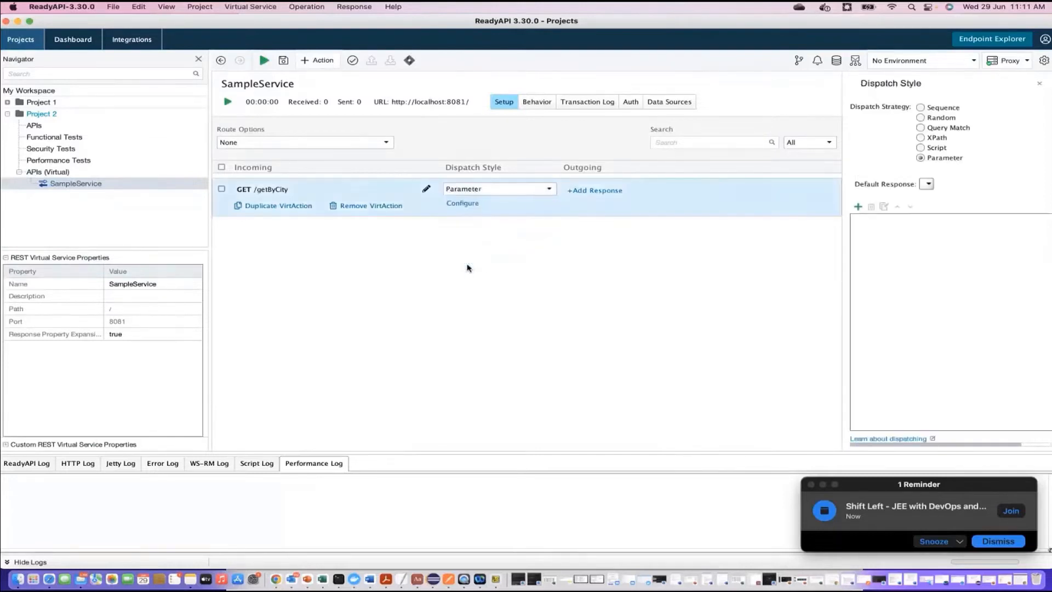
click(549, 189)
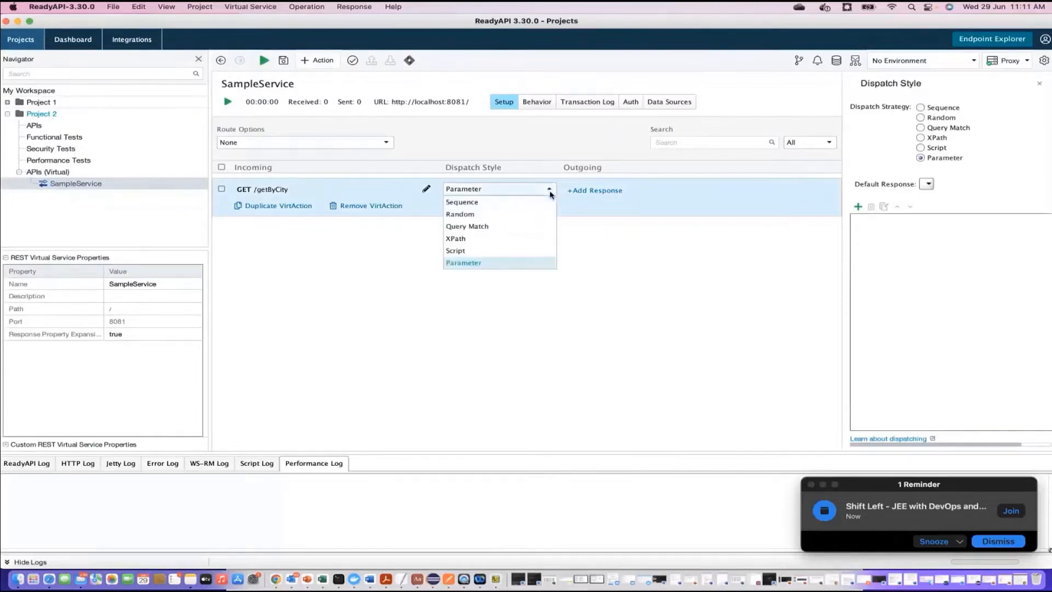
click(503, 203)
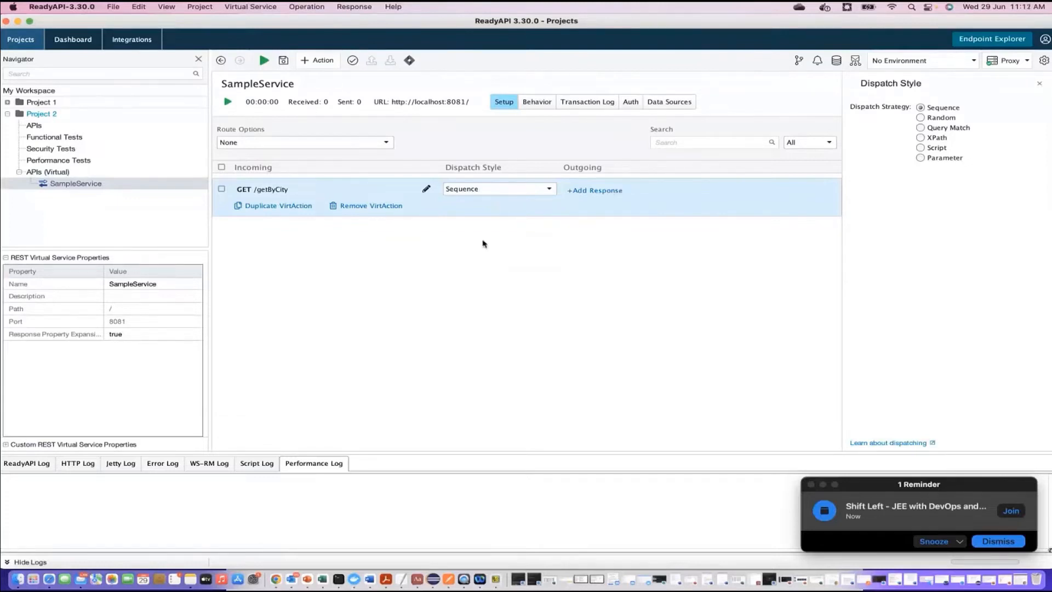
Add a response named responseForGetByCity to the GET /getByCity action, keeping that name when reviewing the rename option
click(340, 190)
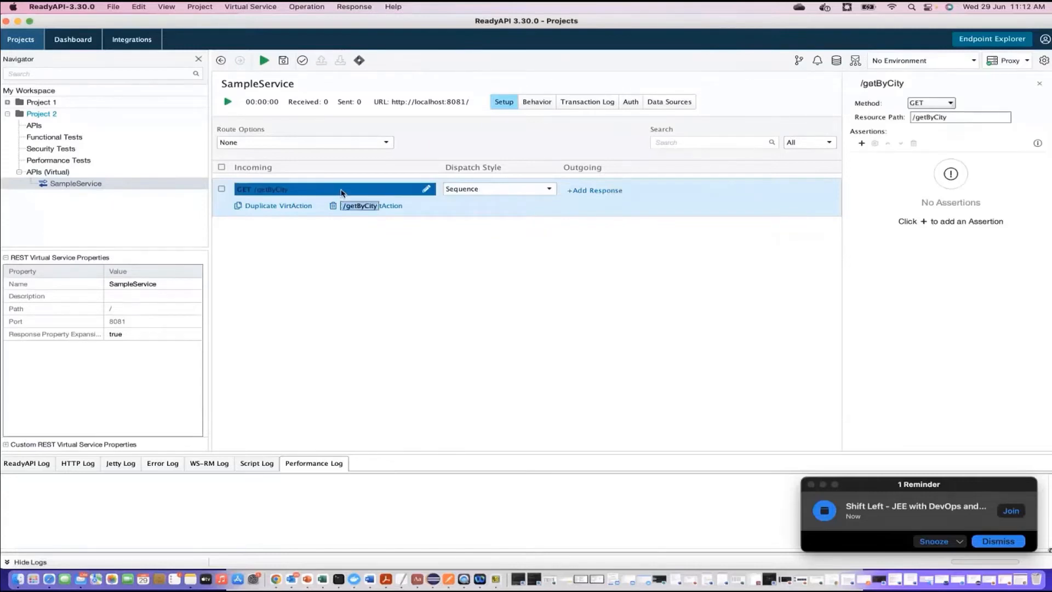
click(578, 192)
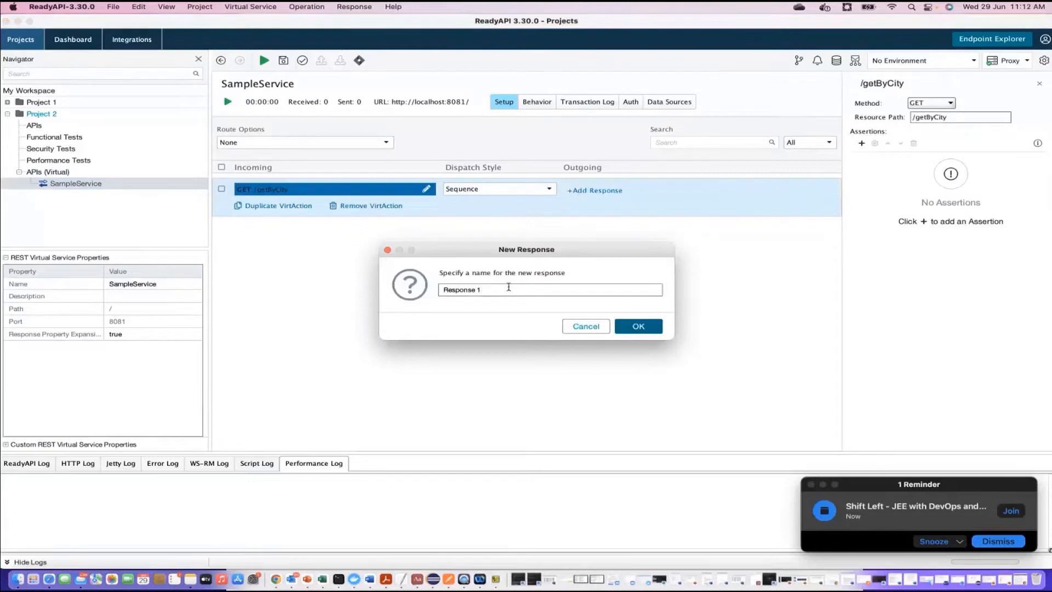
drag(498, 289, 436, 289)
text(responseForGetByCity)
click(650, 331)
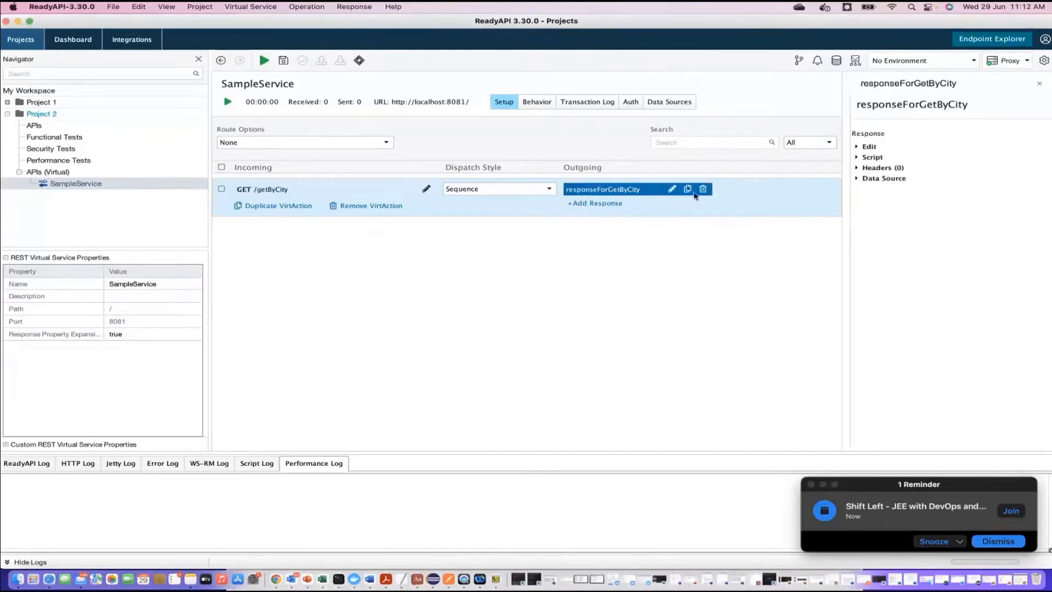
click(673, 189)
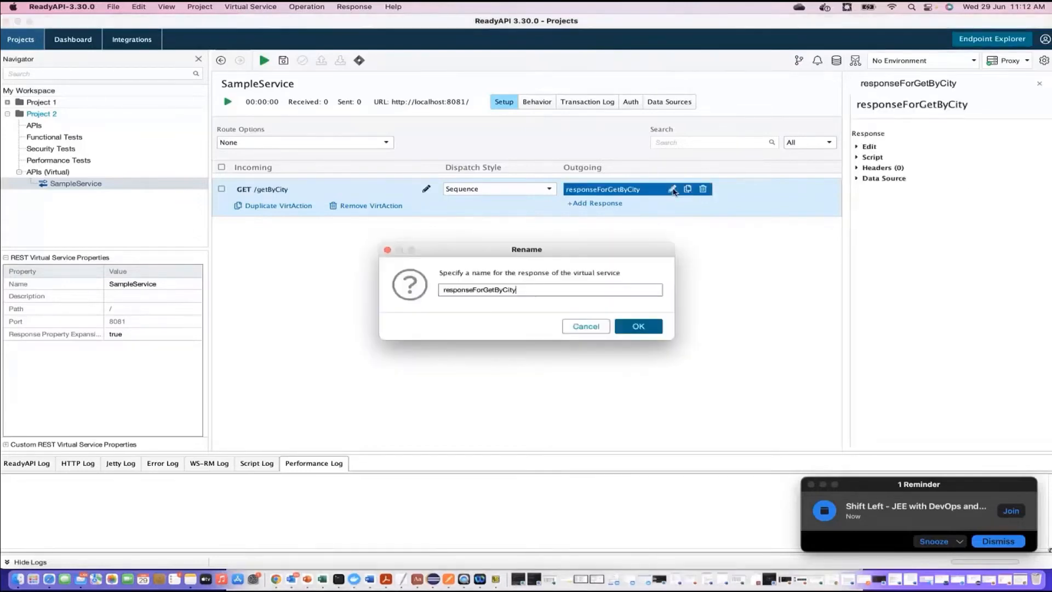
click(636, 326)
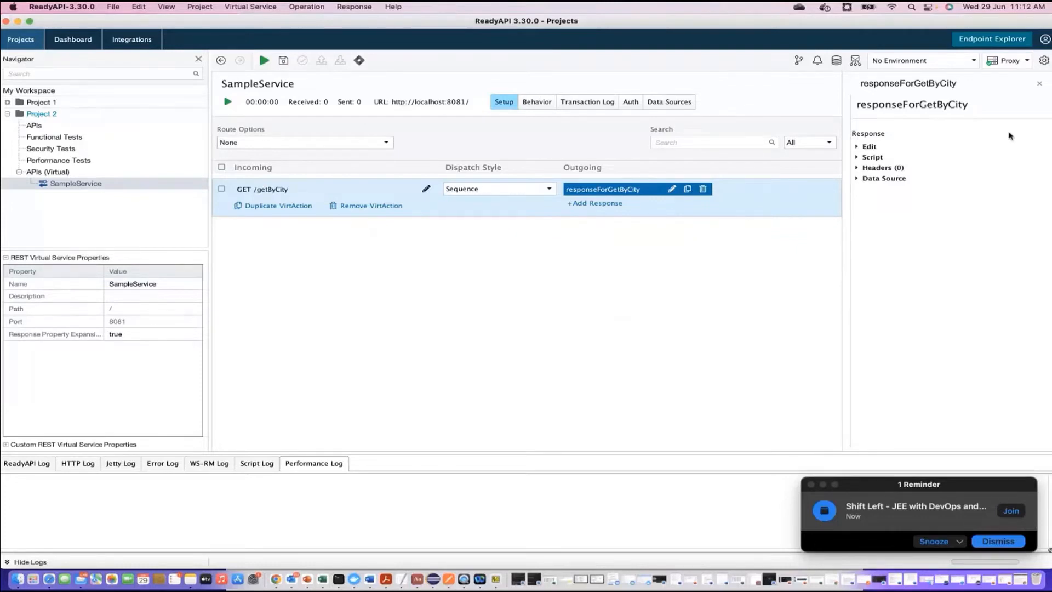
Set the response's HTTP status code to 200 - OK and its media type to application/xml after trying application/json
click(859, 150)
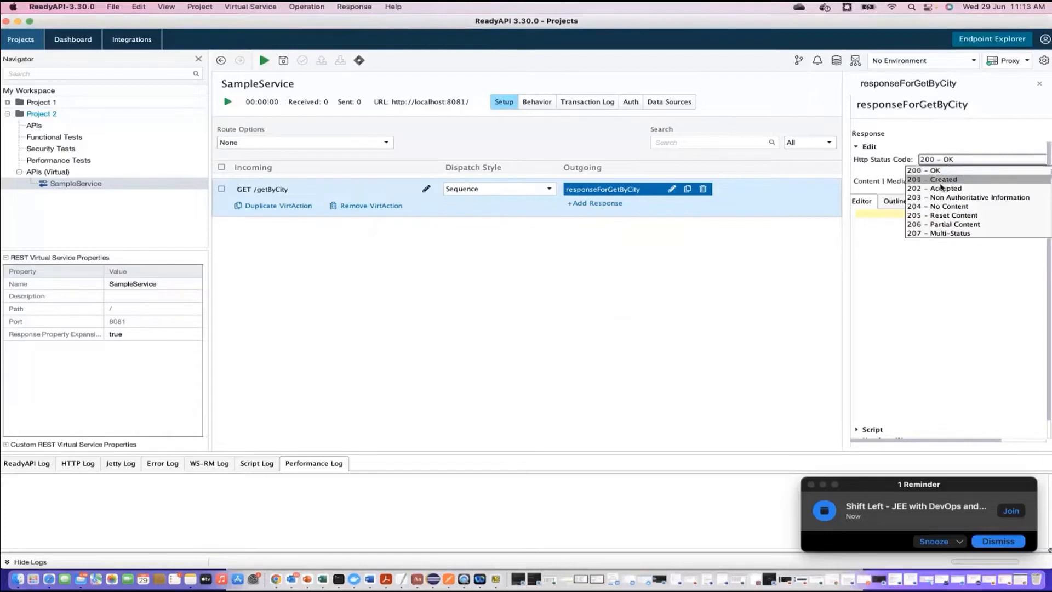
click(931, 170)
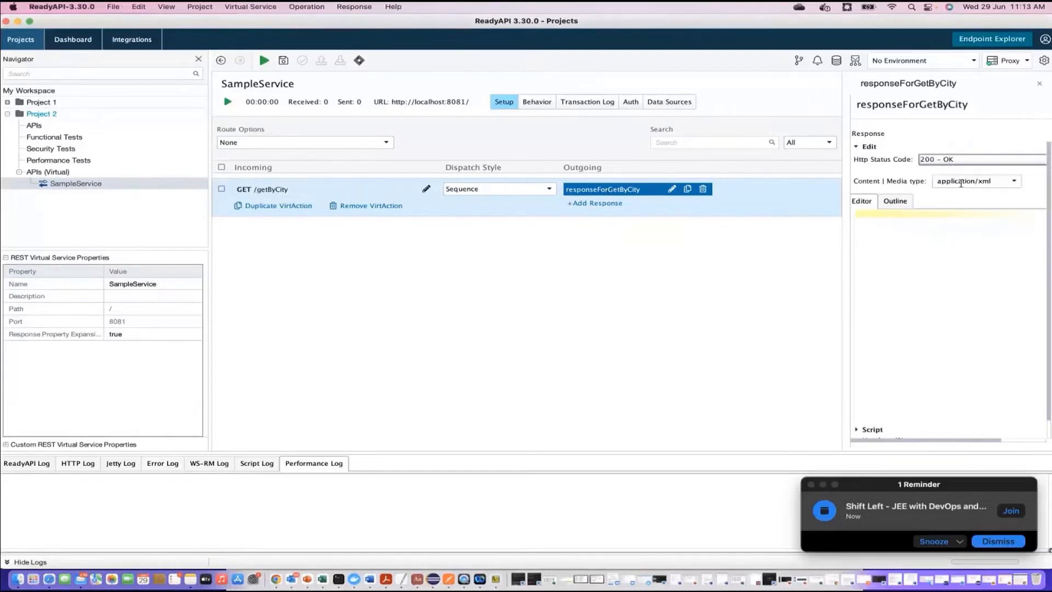
click(961, 182)
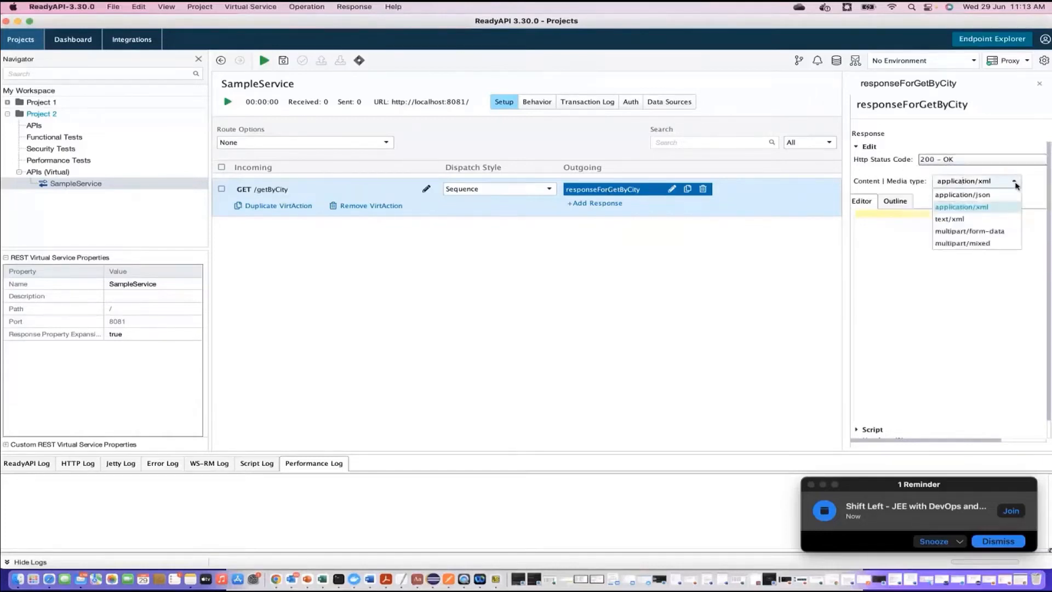
click(962, 195)
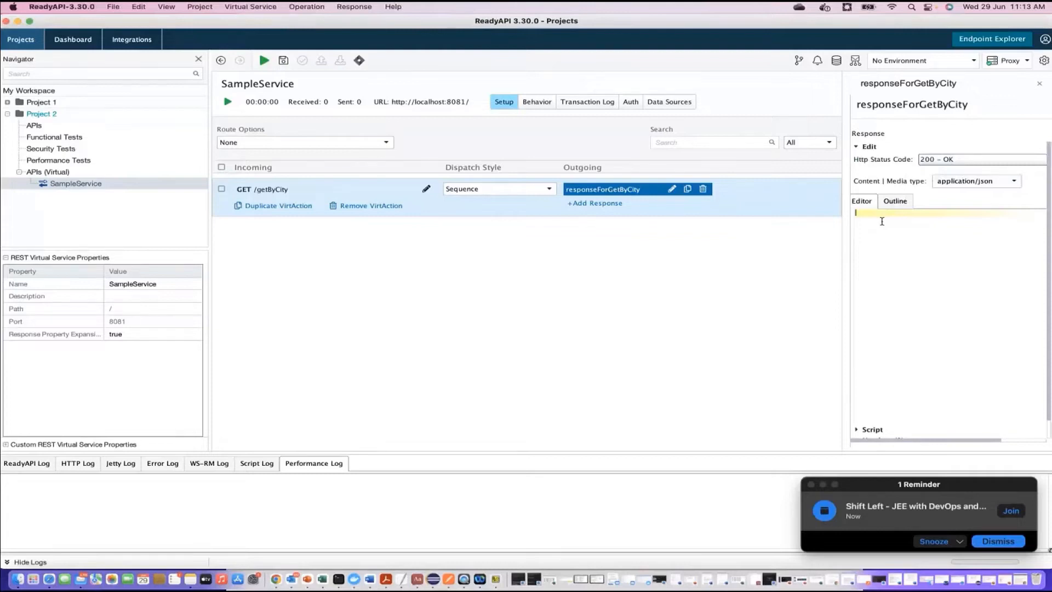
click(1014, 182)
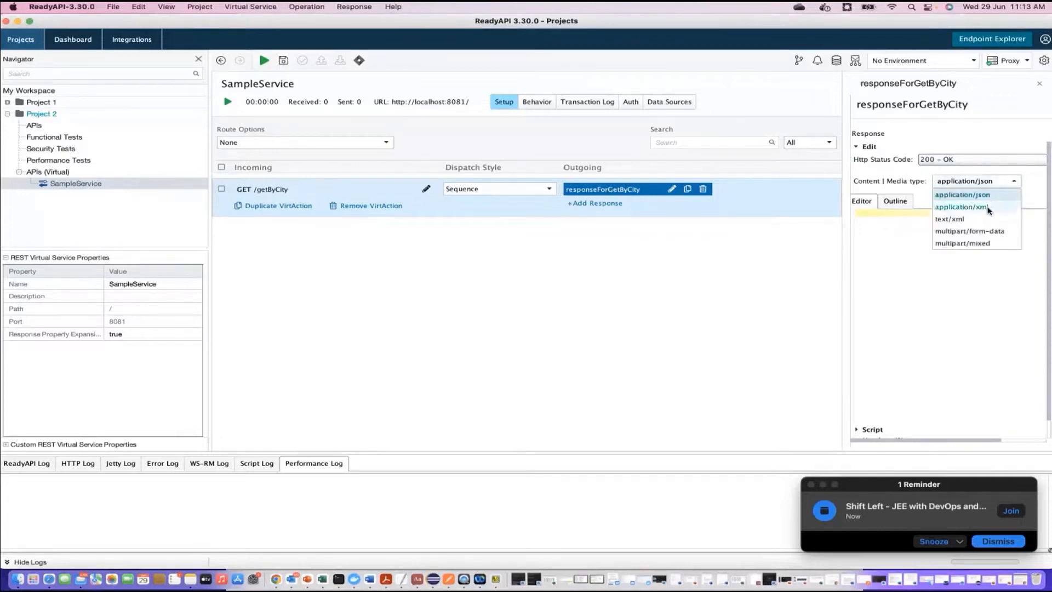
click(981, 207)
Enter an XML response body with a data element of 2345678 inside a response element, and check its outline
text(<response)
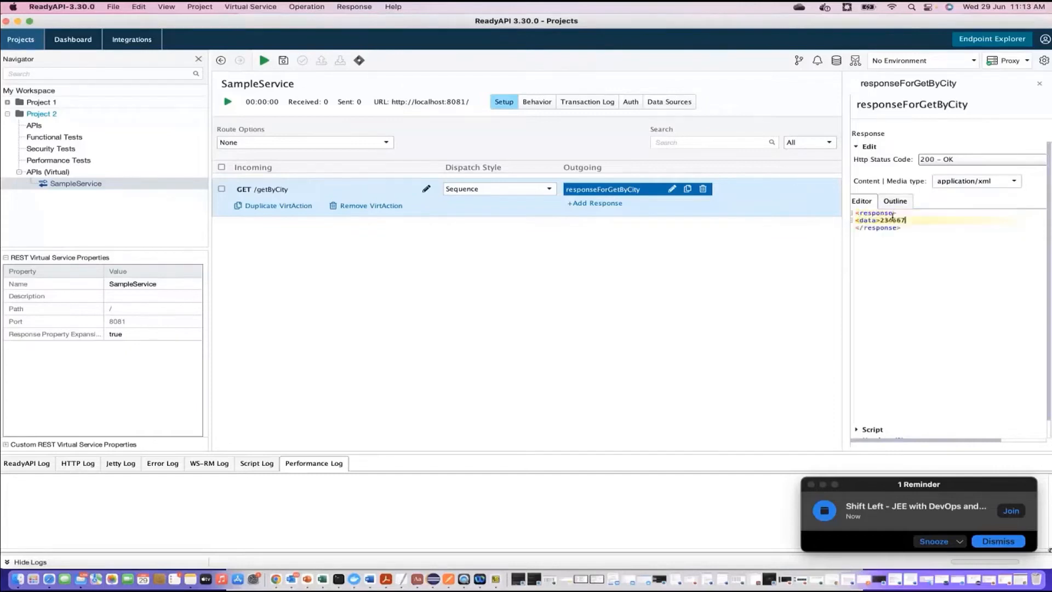
text(8</data>d)
click(902, 202)
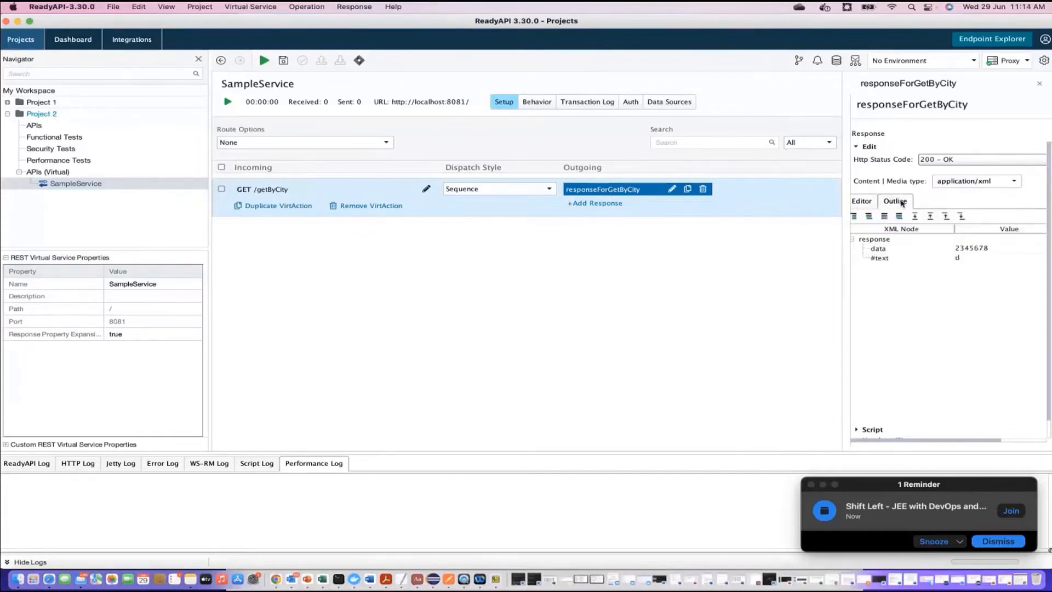
click(882, 259)
click(861, 204)
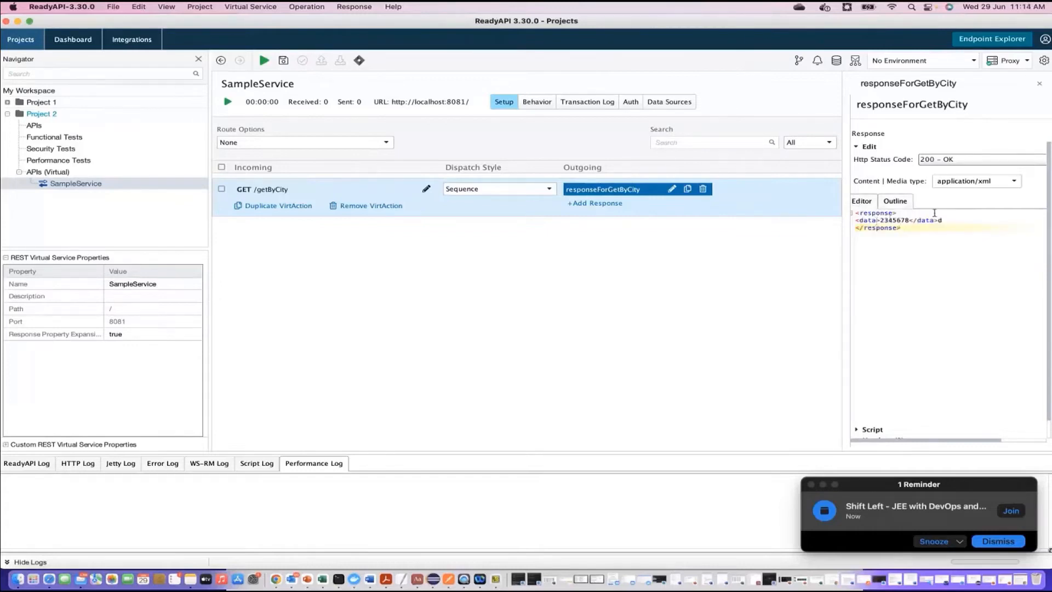
Add a header named version with the value 1.0 to responseForGetByCity
click(857, 146)
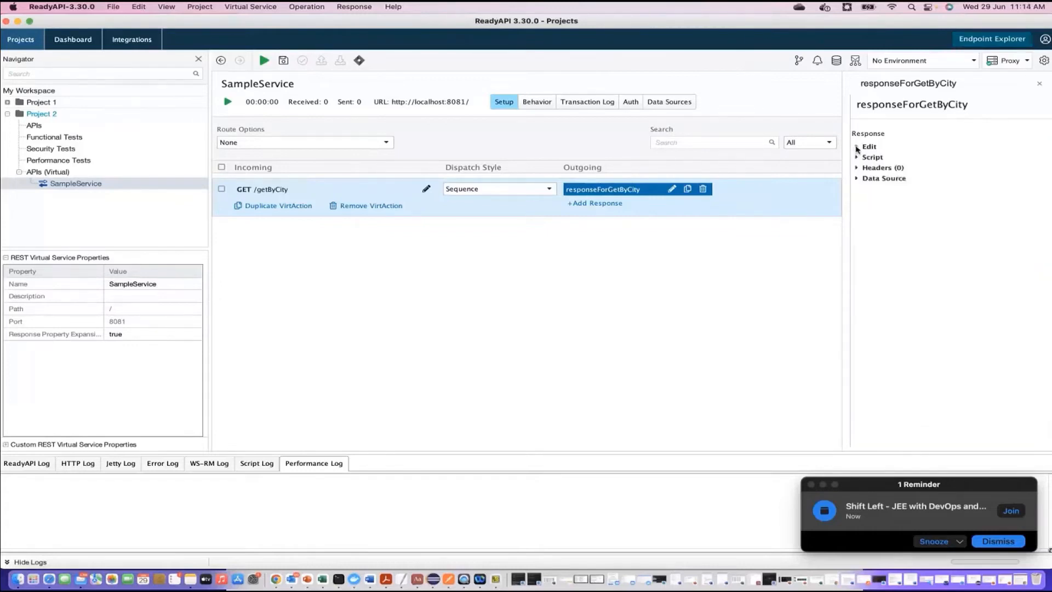
click(856, 168)
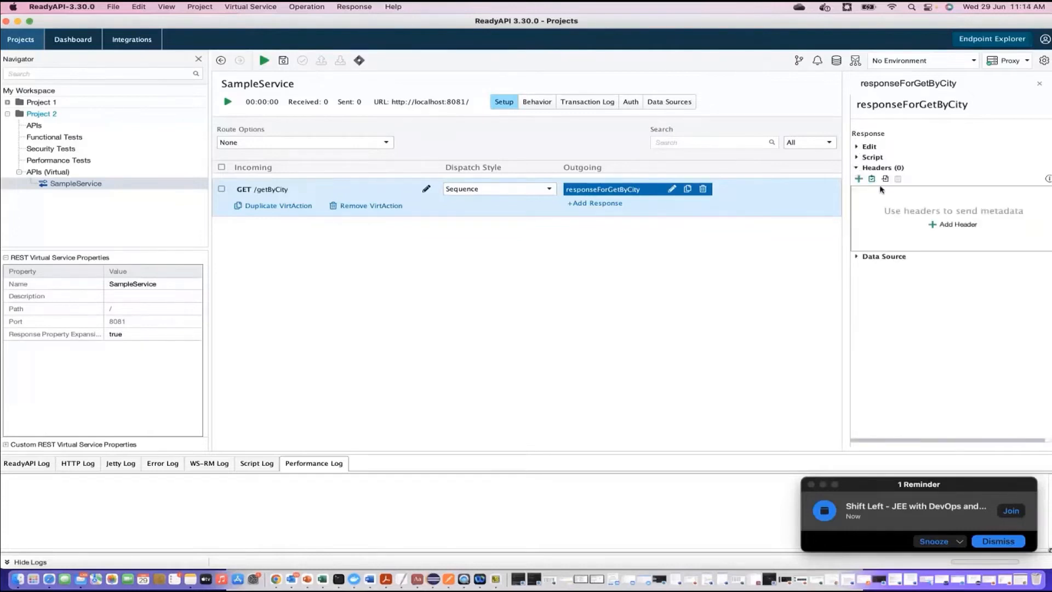
click(858, 179)
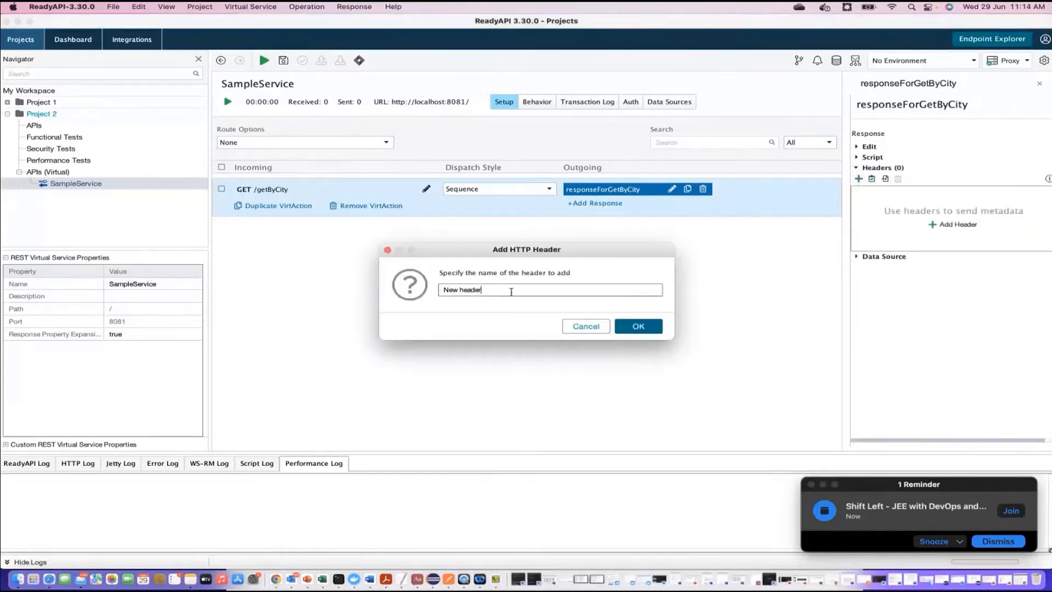
drag(509, 291, 421, 289)
text(version)
click(639, 326)
text(1.0)
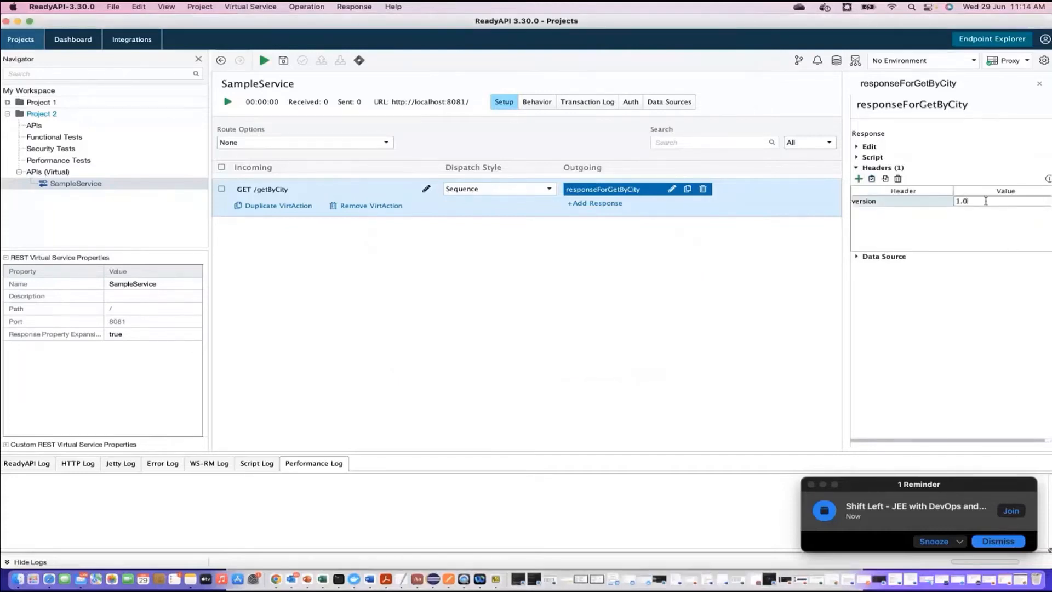
click(857, 169)
Look at the data source options for responseForGetByCity
click(857, 179)
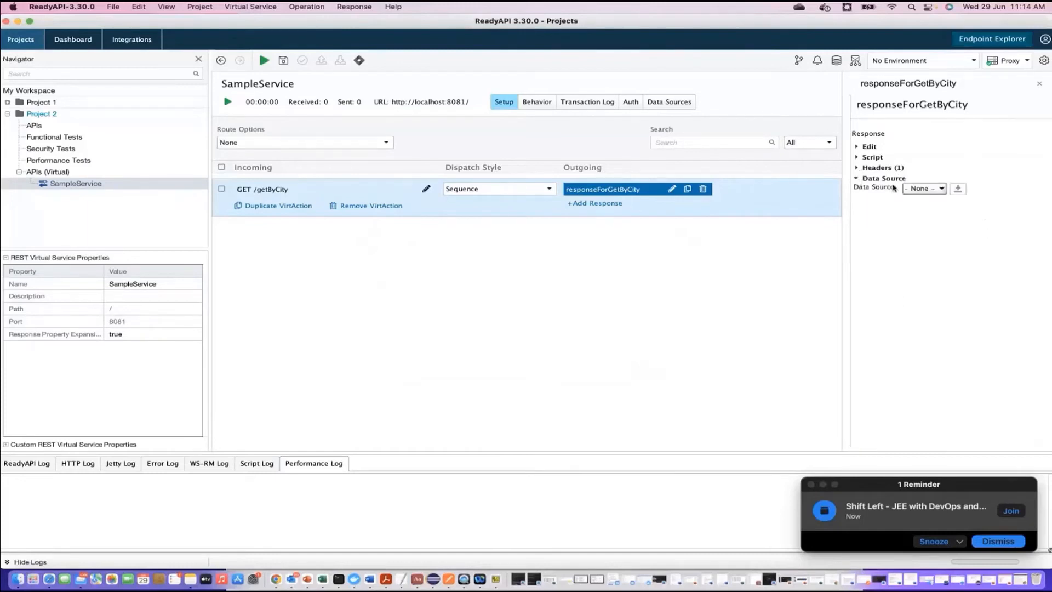
click(941, 188)
click(926, 234)
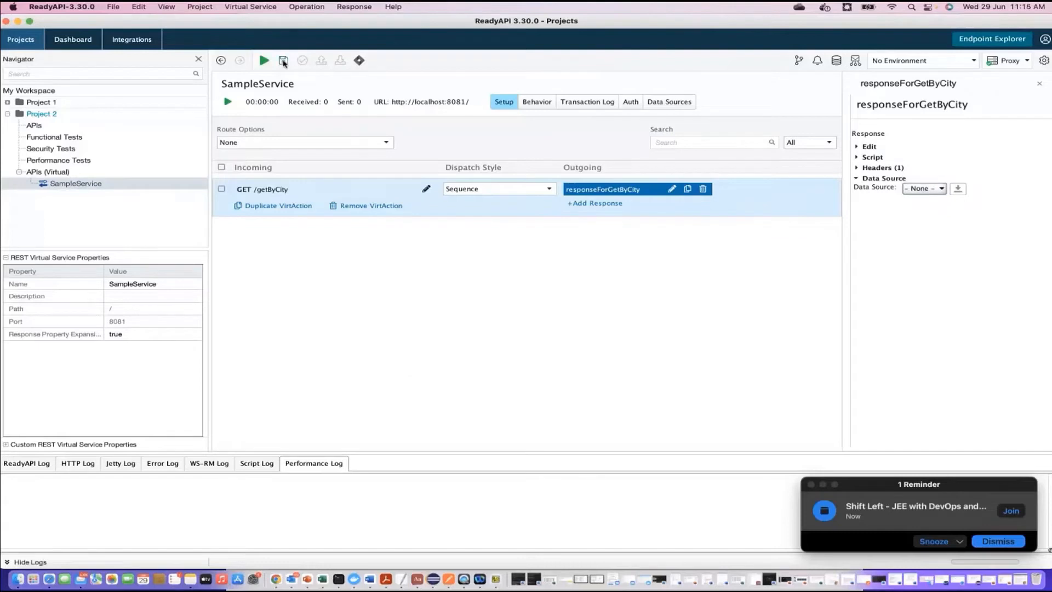
Save the project as Project-2-readyapi-project.xml in the Testing folder
click(284, 61)
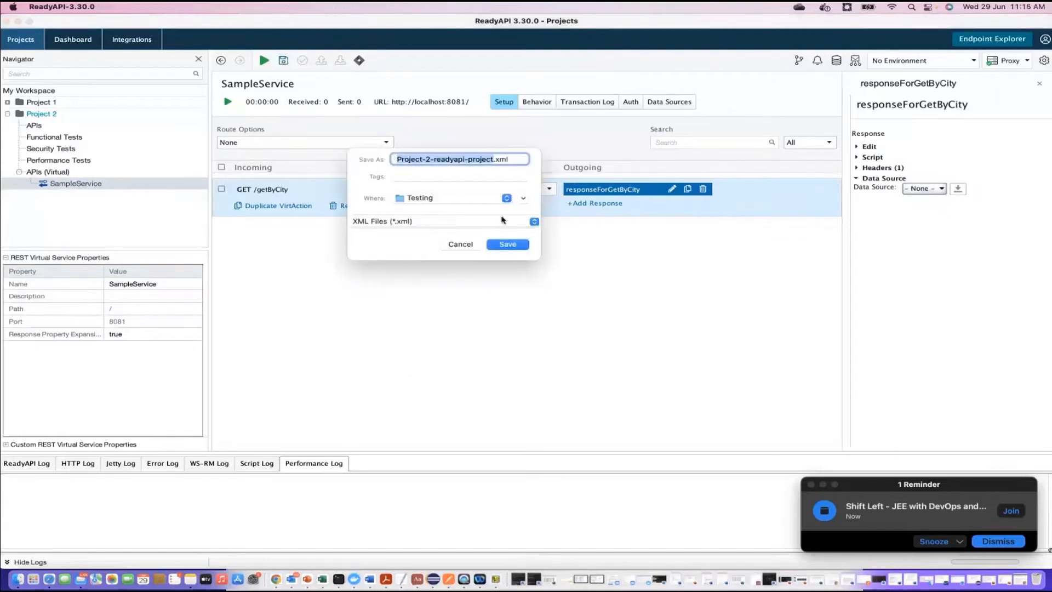
click(498, 247)
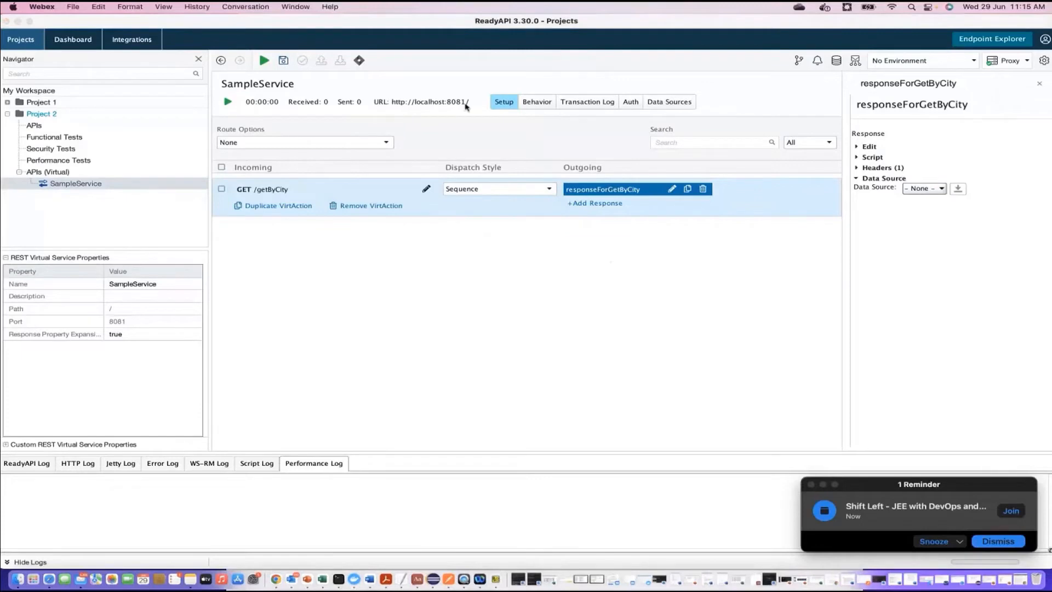
click(466, 106)
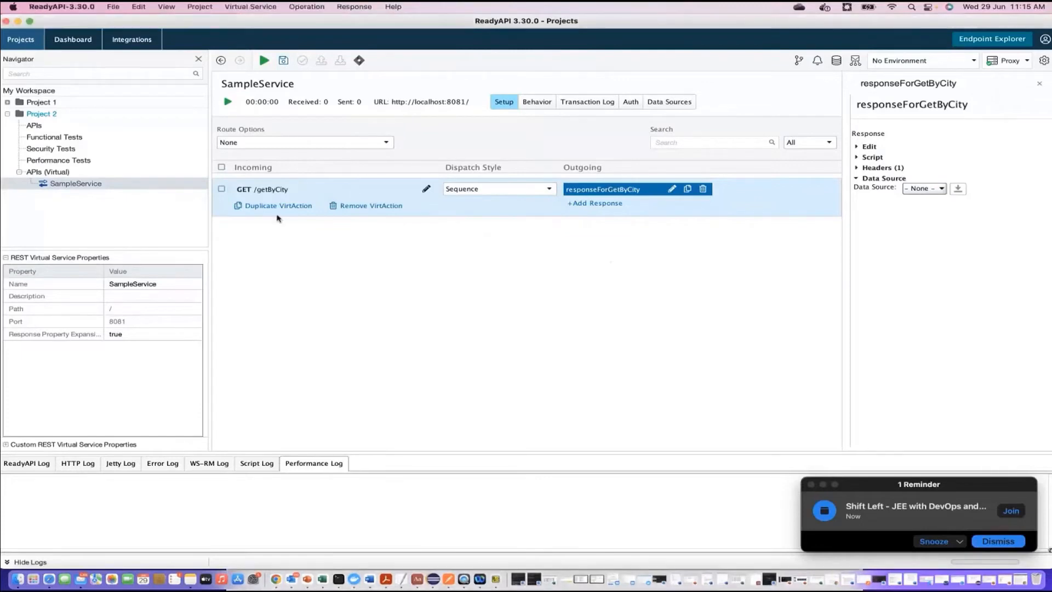
Run the SampleService virtual service, look at Project 2's APIs and the running service, and stop it
click(228, 102)
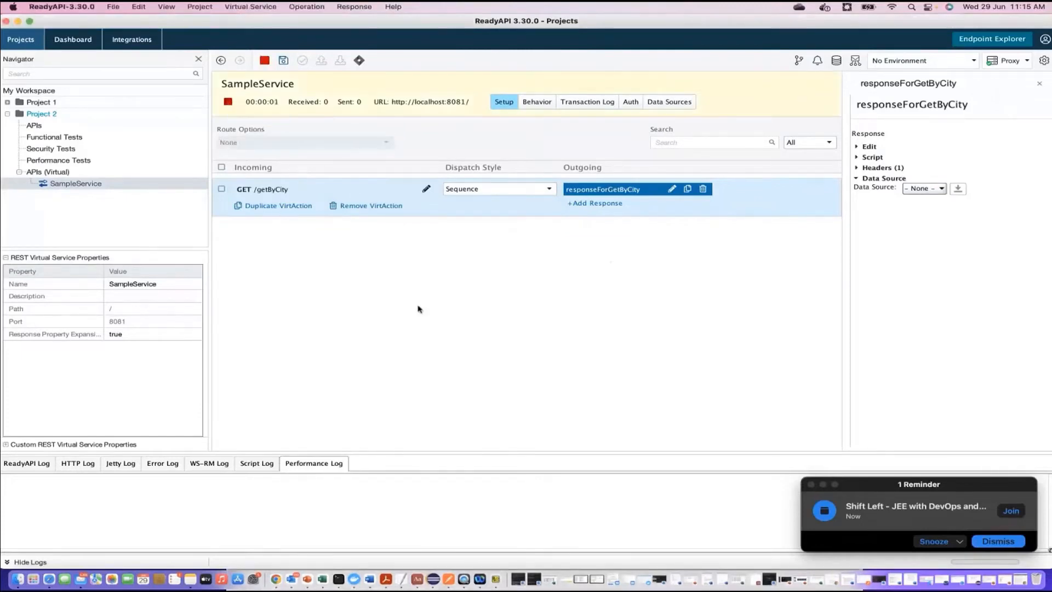
click(34, 126)
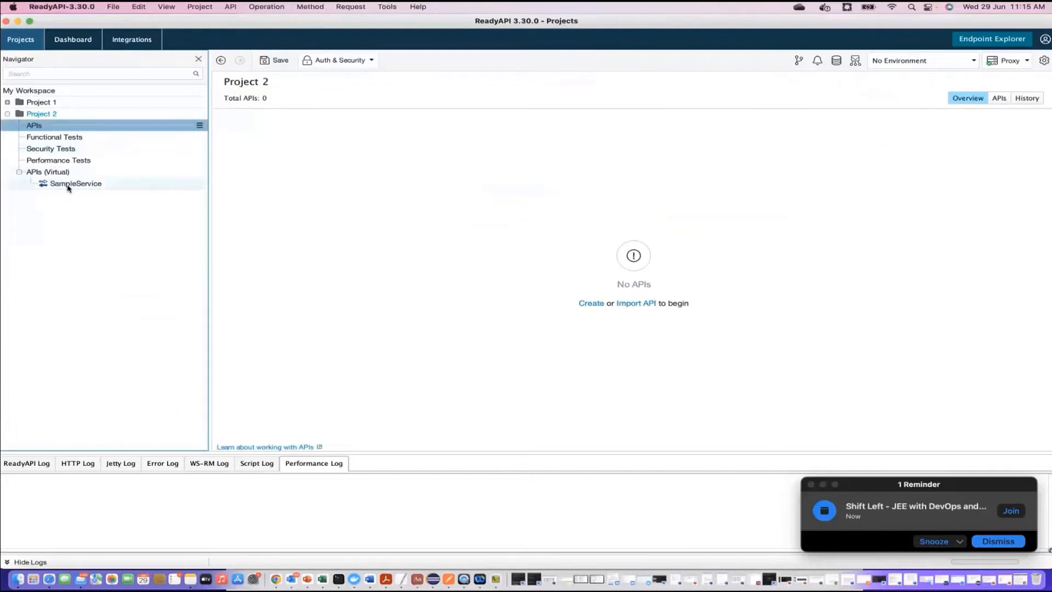
click(69, 185)
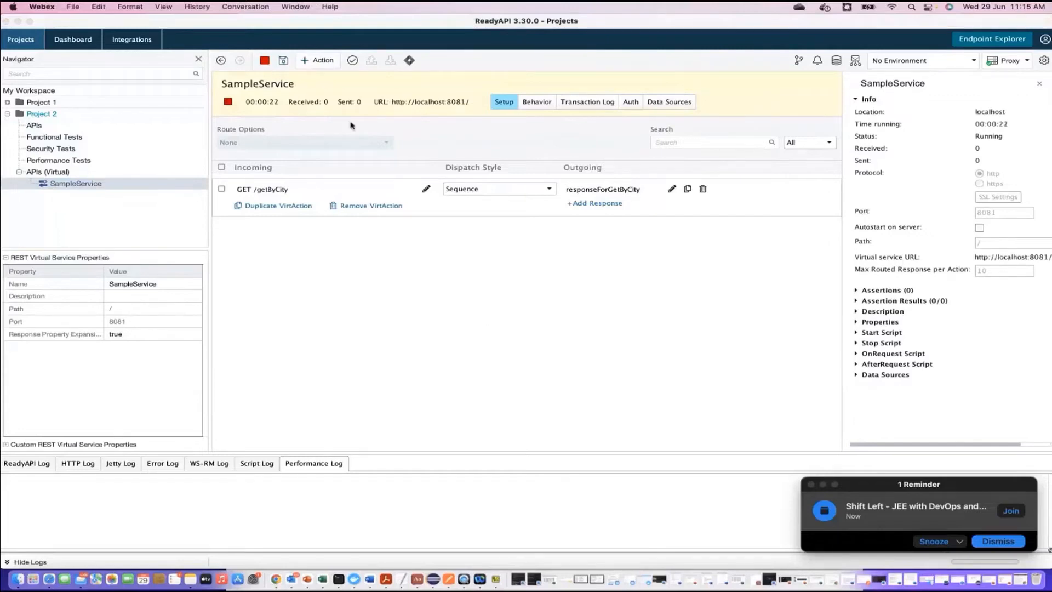
click(265, 60)
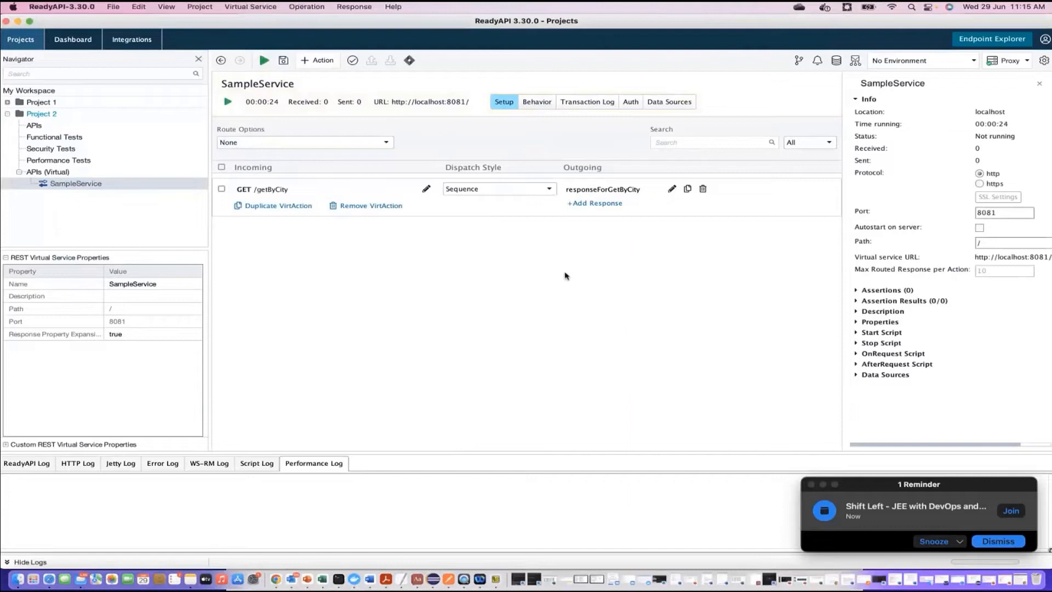
Compare the http and https protocols for SampleService and set the protocol to https
click(981, 186)
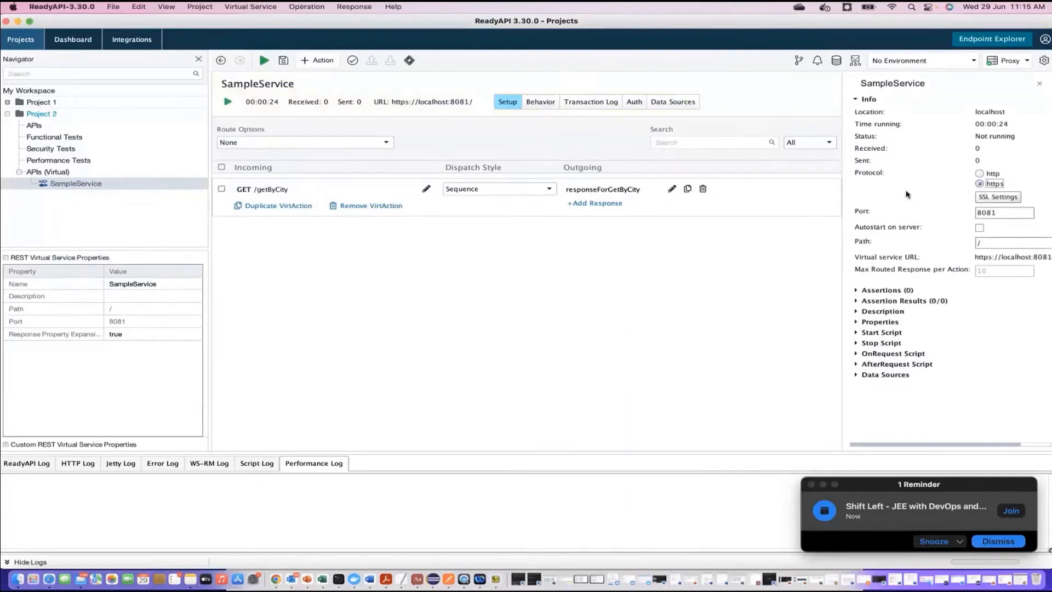
click(980, 174)
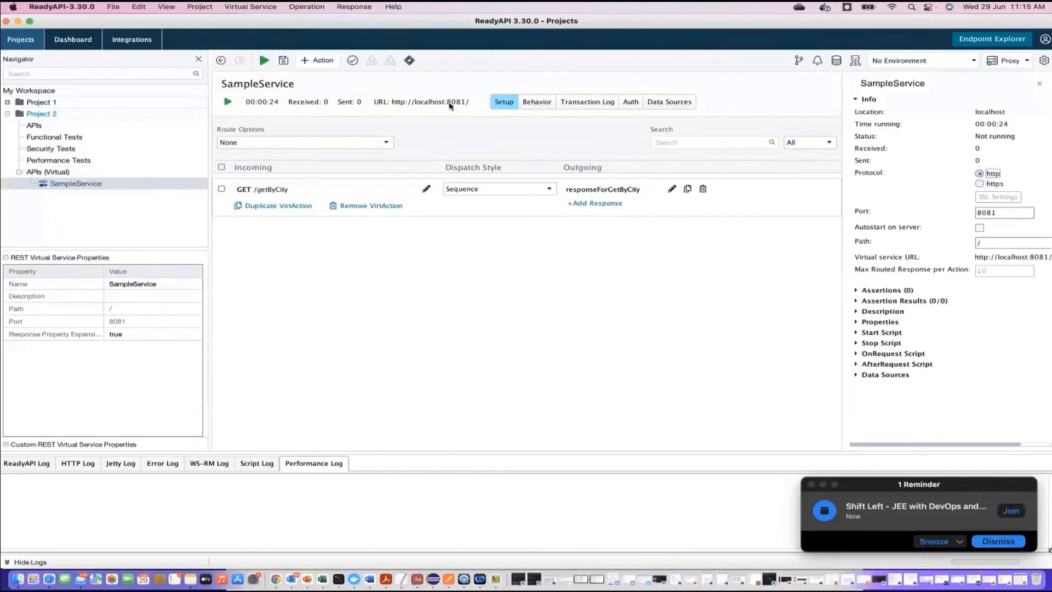
click(995, 183)
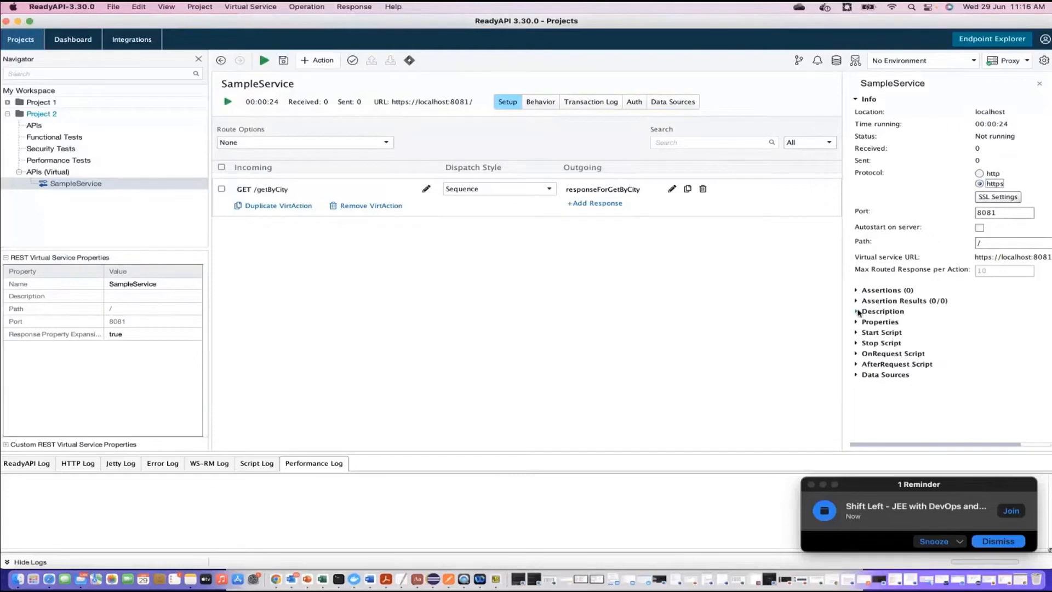
Look at the Description and Start Script sections of SampleService
click(856, 311)
click(857, 311)
click(856, 333)
click(857, 333)
Try the Random dispatch style for GET /getByCity, and select Query Match with responseForGetByCity as its default response
click(603, 205)
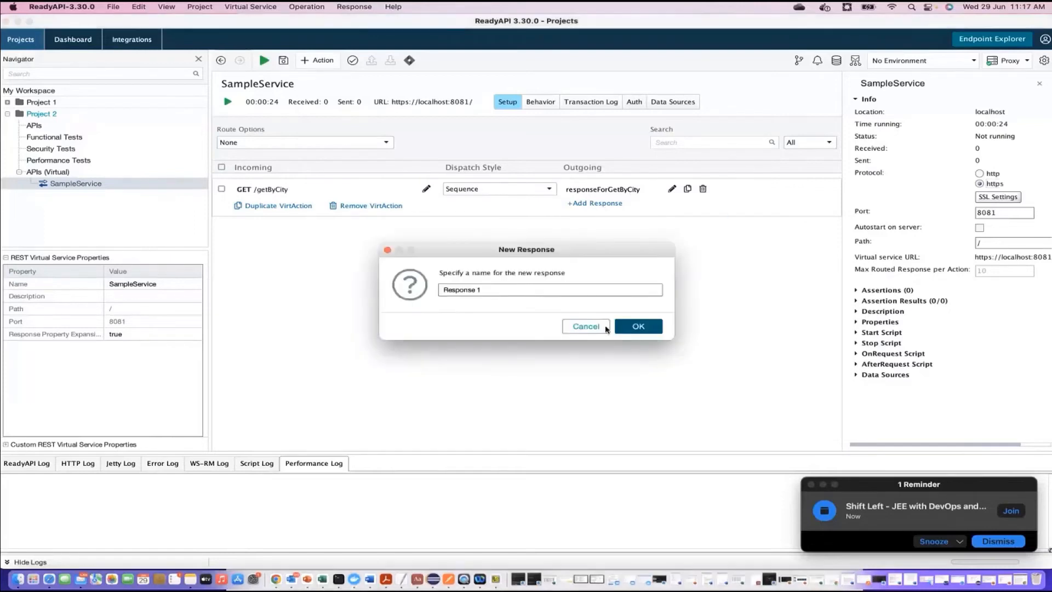
click(591, 328)
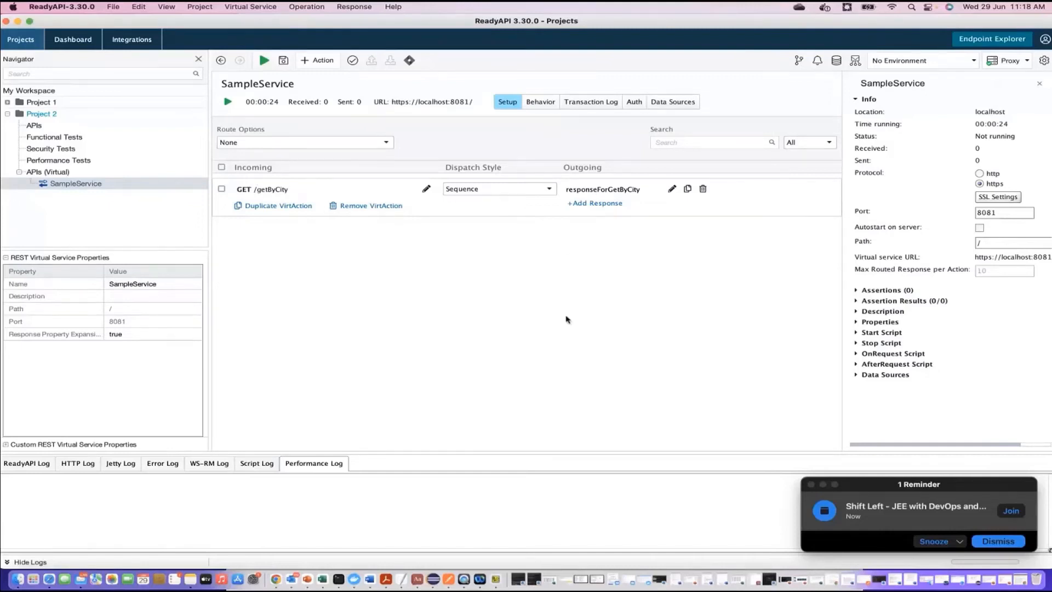
click(549, 191)
click(491, 214)
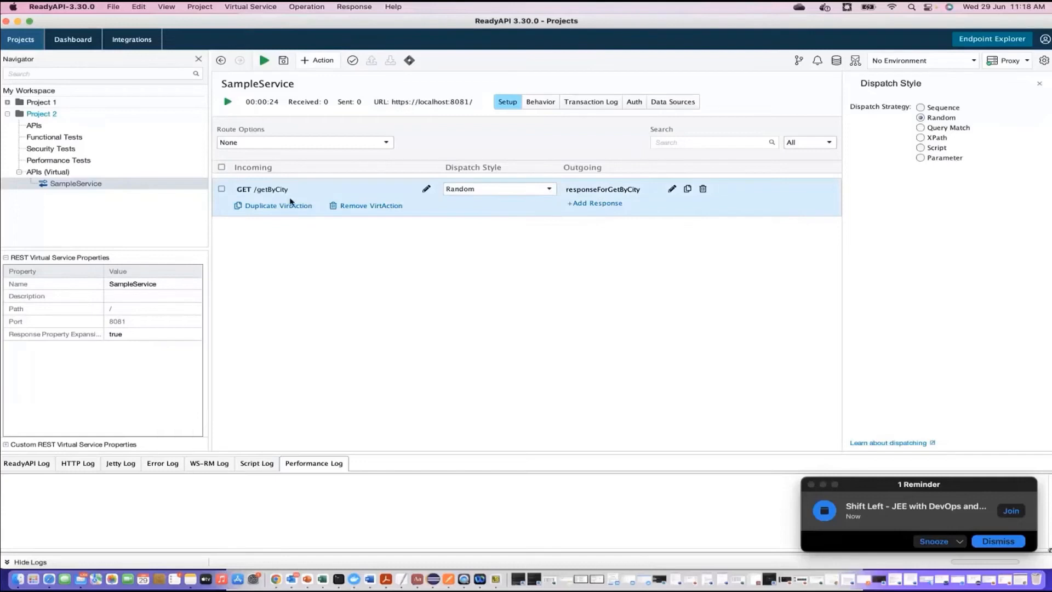
click(548, 189)
click(471, 226)
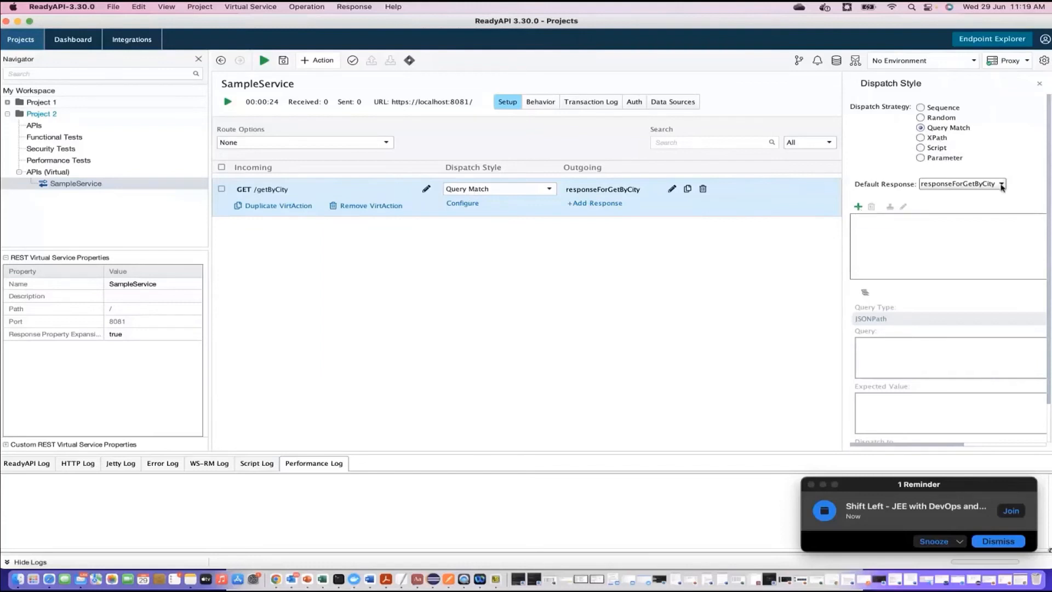
click(1002, 184)
click(964, 196)
Add a second response named responseForGetByCity2 to GET /getByCity
click(590, 207)
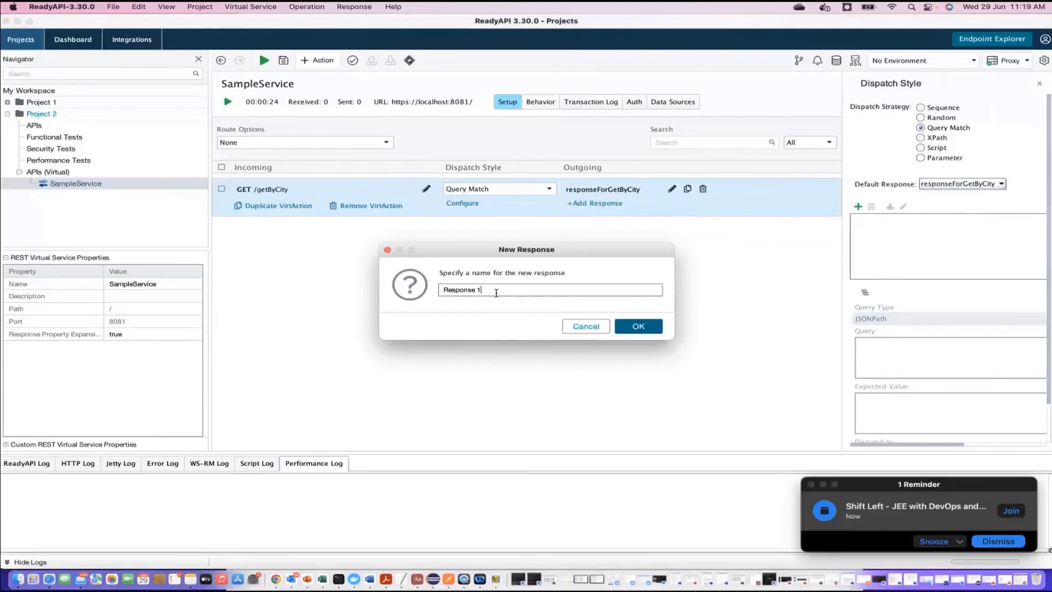
key(super+a)
text(responseForGetByCity2)
click(635, 327)
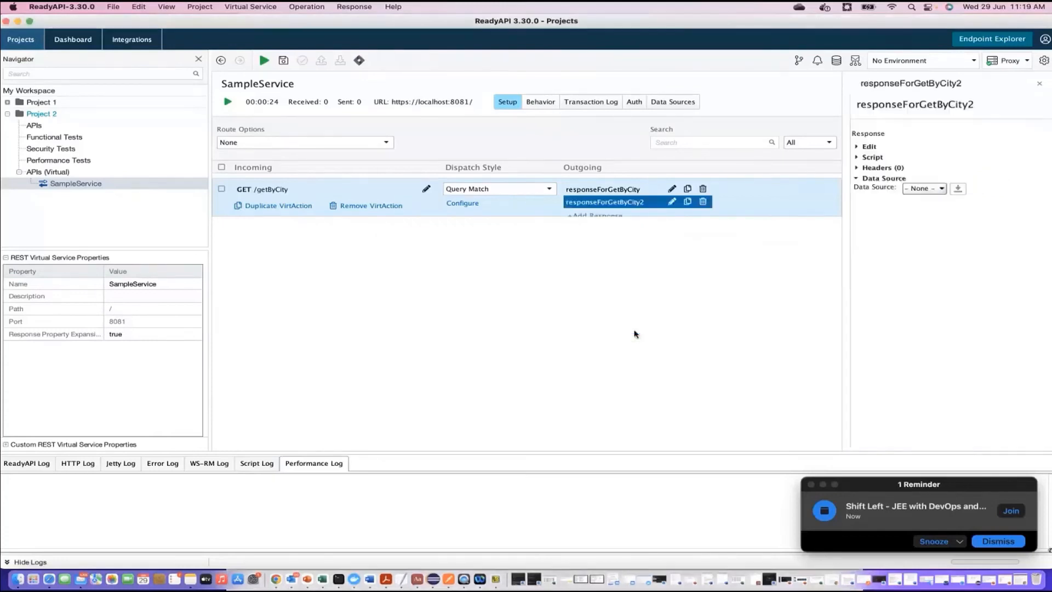
Enter the XML body of responseForGetByCity2 as a response element containing <data>45678</data>
click(874, 148)
click(879, 226)
text(<response>)
key(Return)
text(<data>45678</data>)
key(Return)
text(</response>res)
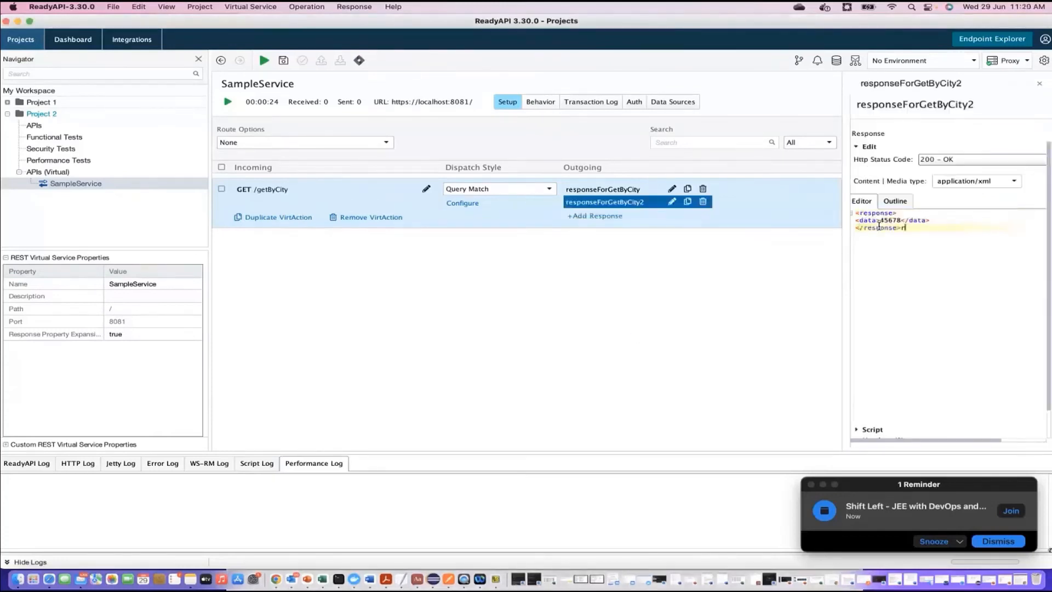
key(BackSpace)
key(BackSpace)
key(BackSpace)
key(Return)
key(Return)
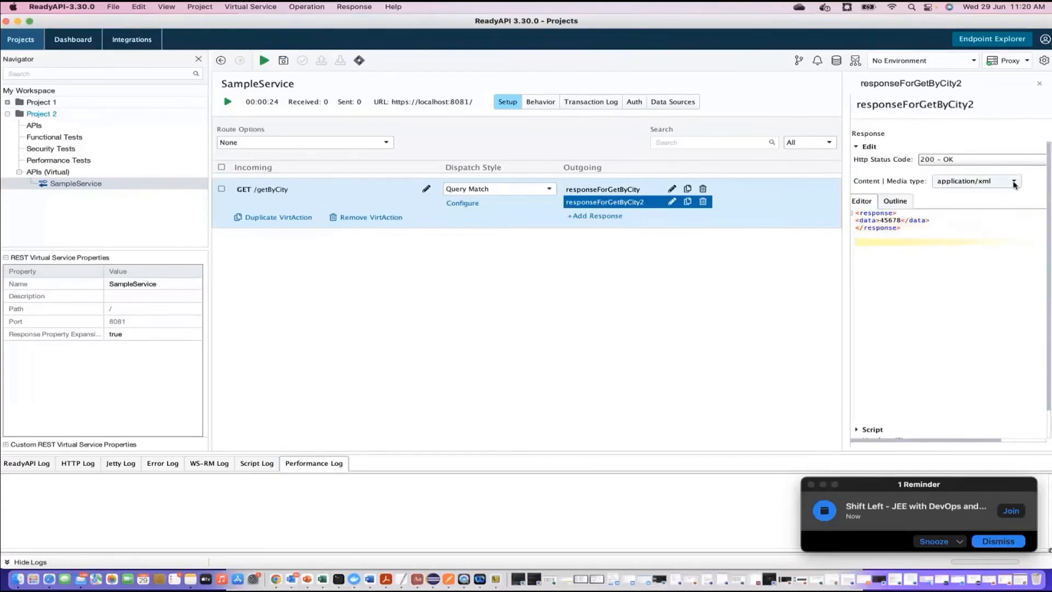
Reopen the Query Match dispatch settings and set the default response to responseForGetByCity2
click(496, 191)
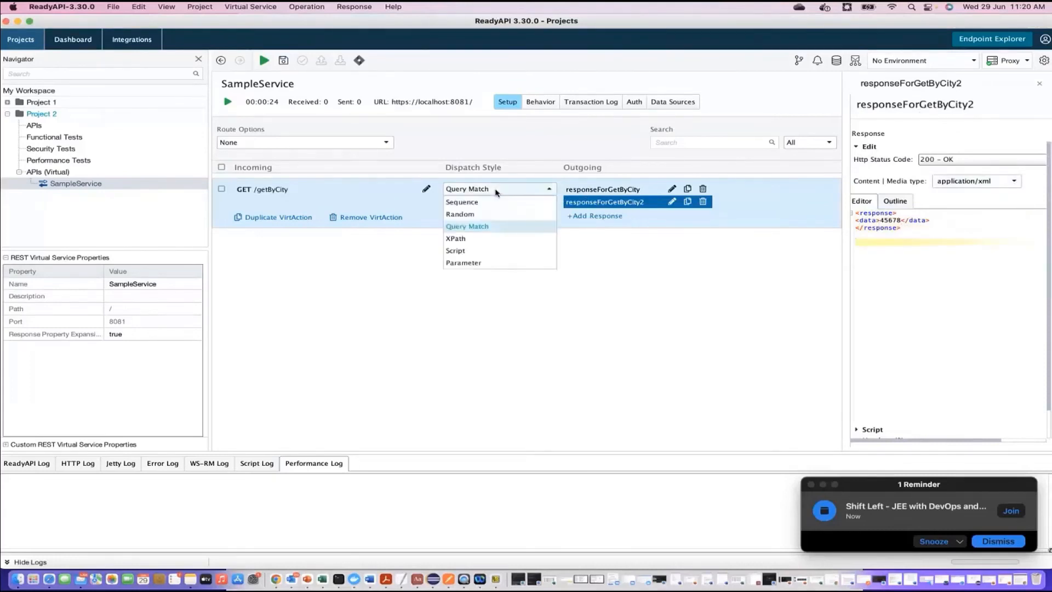
click(485, 225)
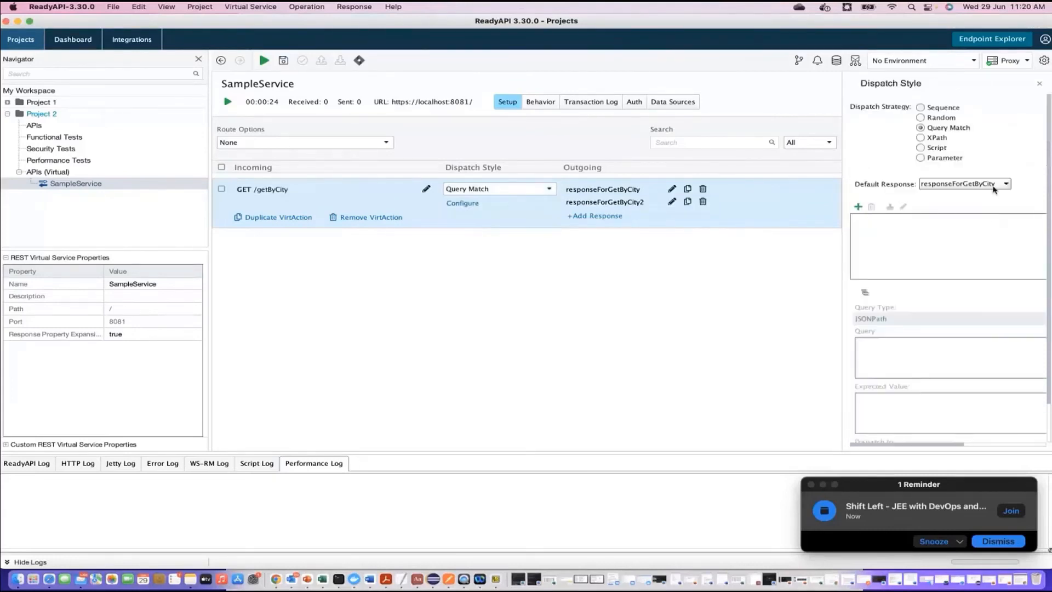
click(995, 185)
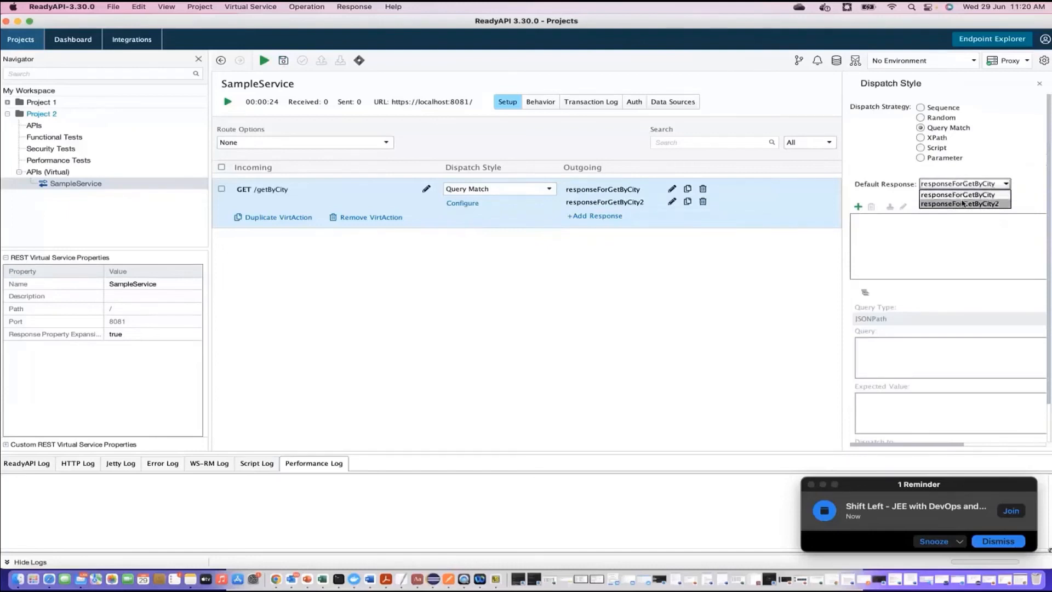
click(963, 202)
Add a query match named delhi to the GET /getByCity dispatch settings
click(858, 208)
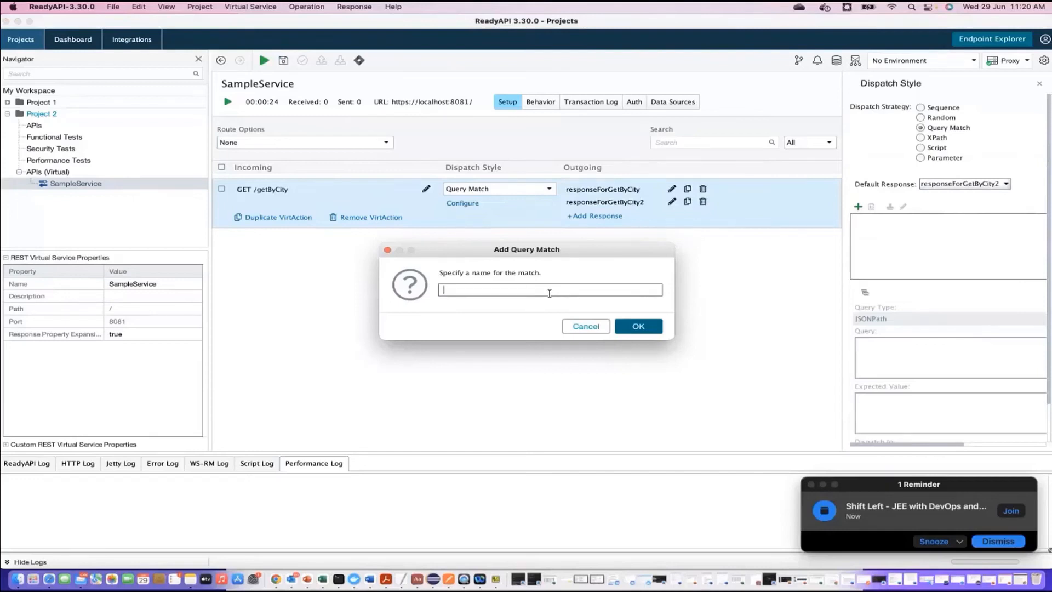
text(delhi)
click(638, 326)
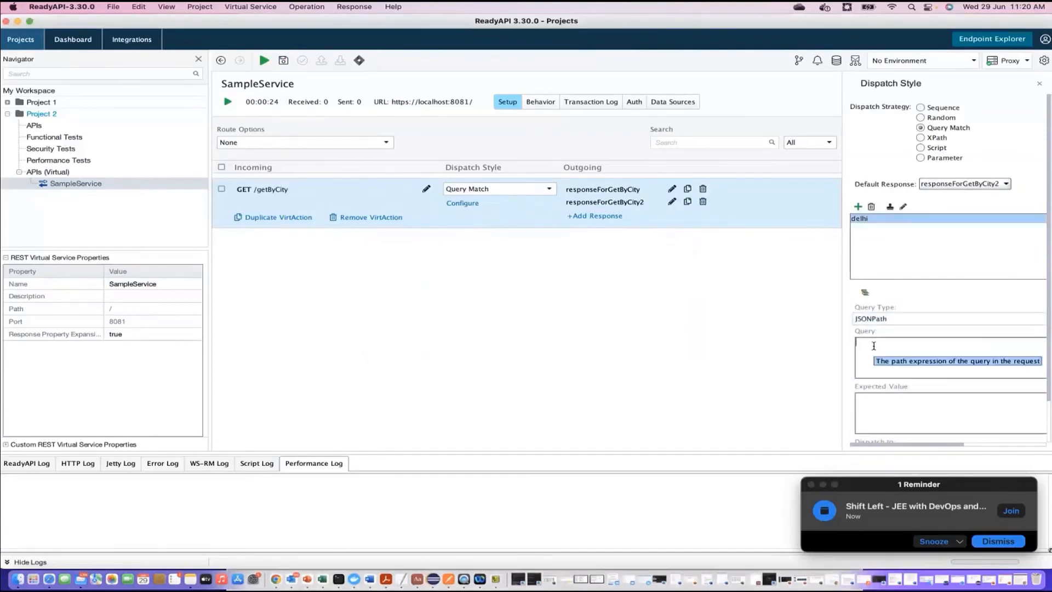
Configure the delhi match with query type XPath and query /test1, dispatching to responseForGetByCity
click(879, 397)
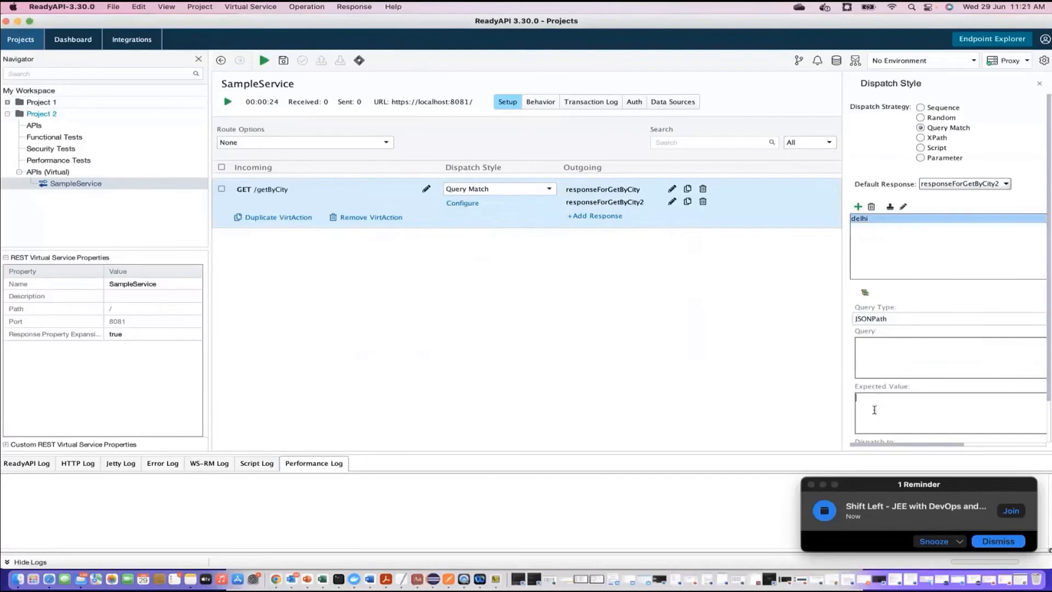
click(890, 320)
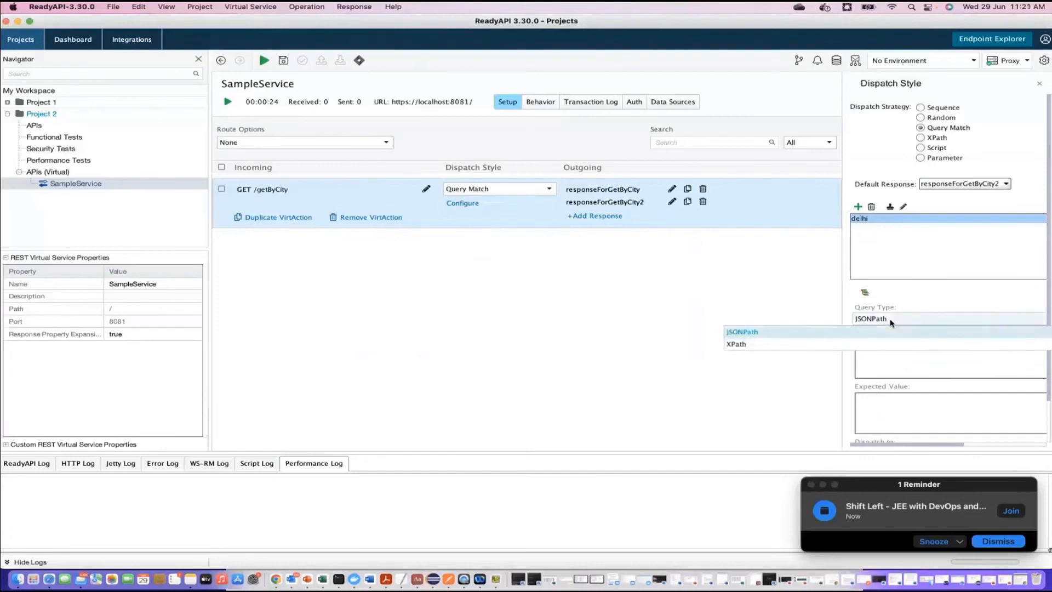
click(760, 344)
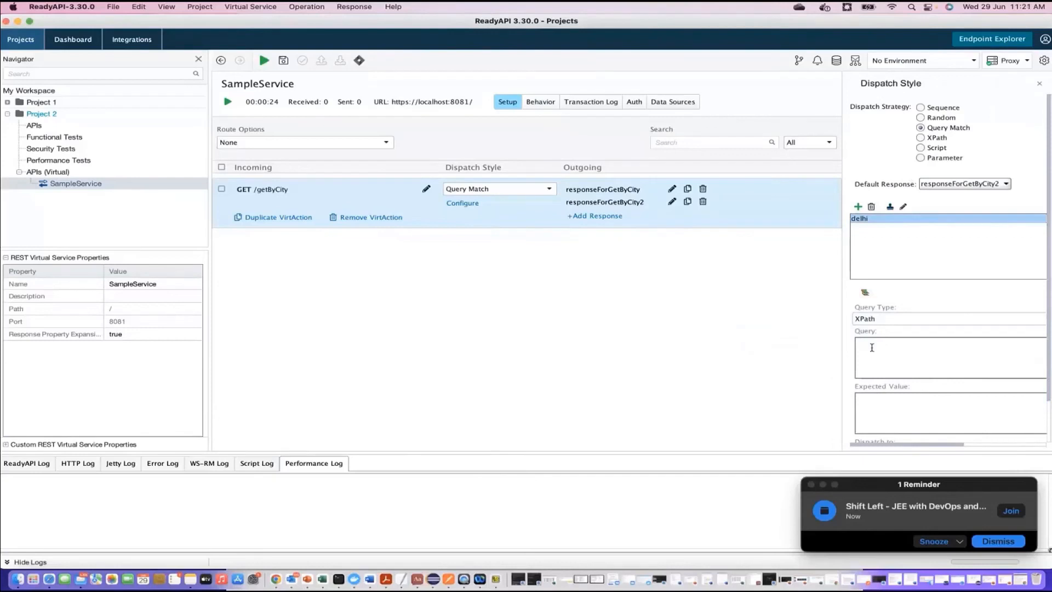
text(/test1)
click(865, 405)
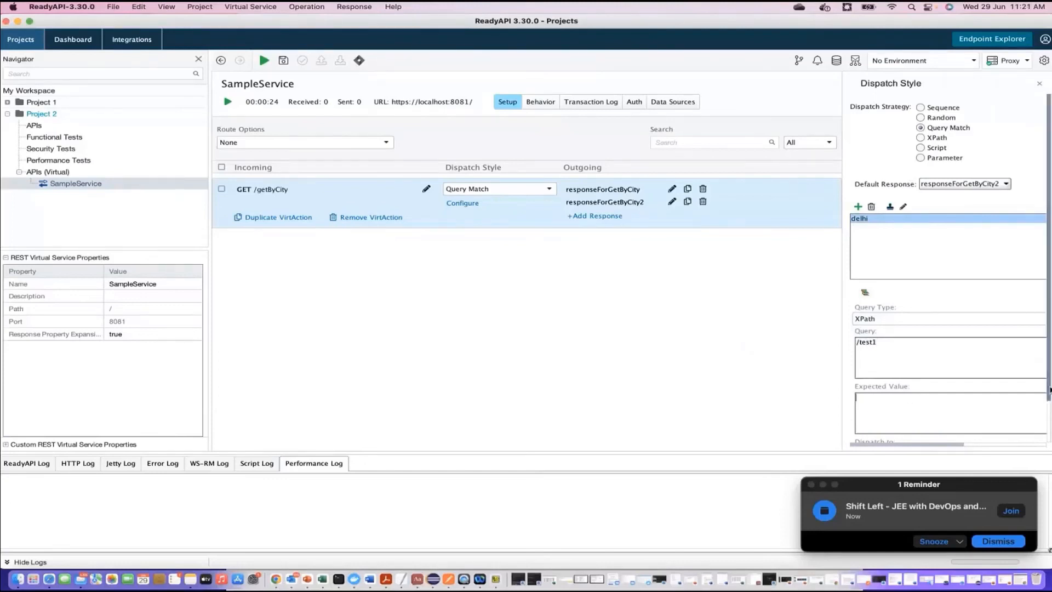
scroll(932, 408, down, 2)
click(936, 406)
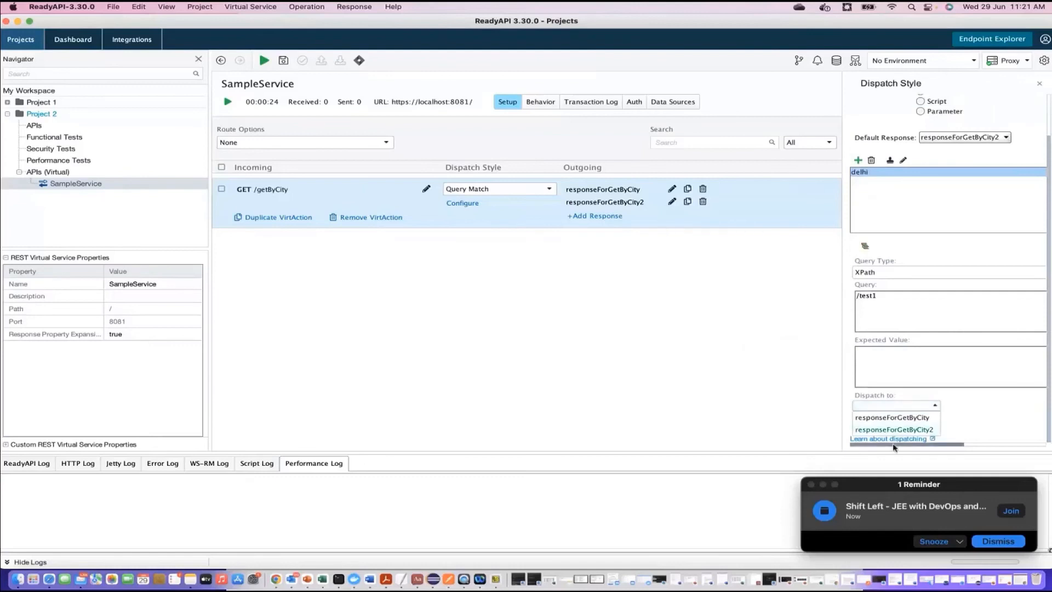
click(892, 428)
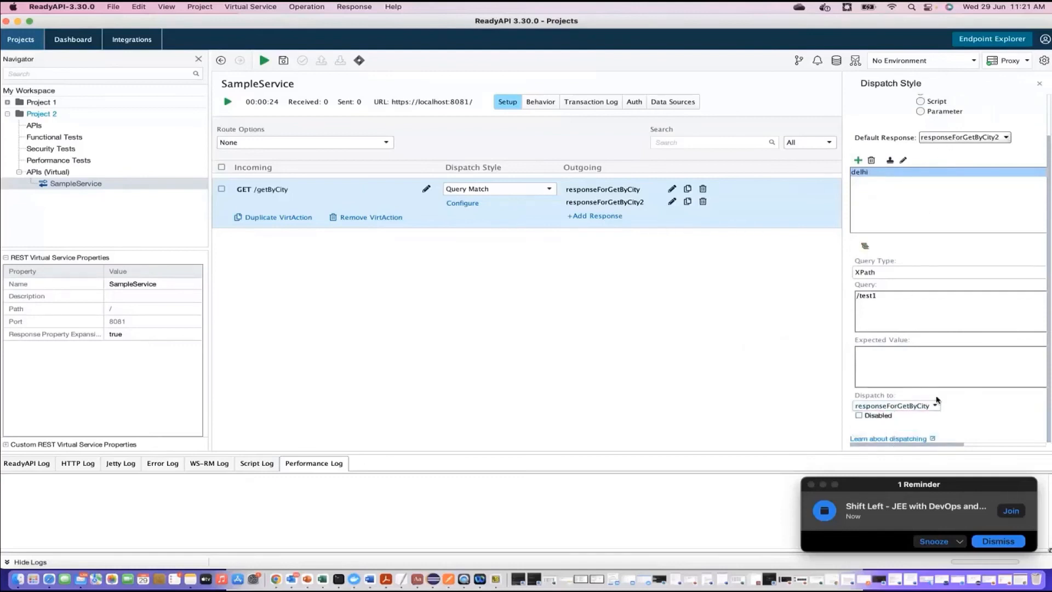
scroll(914, 147, up, 1)
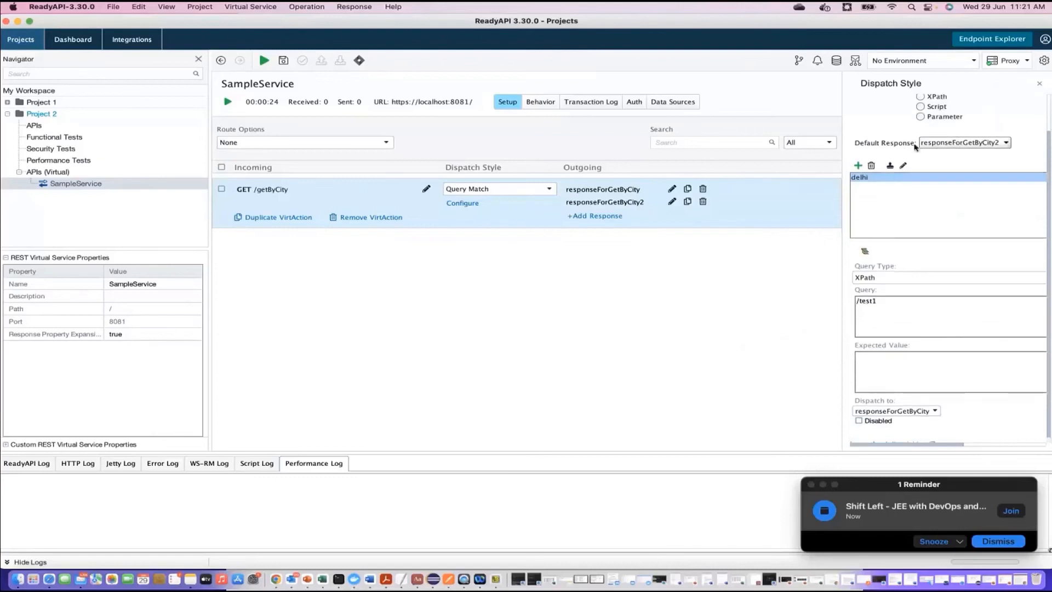
scroll(914, 147, up, 3)
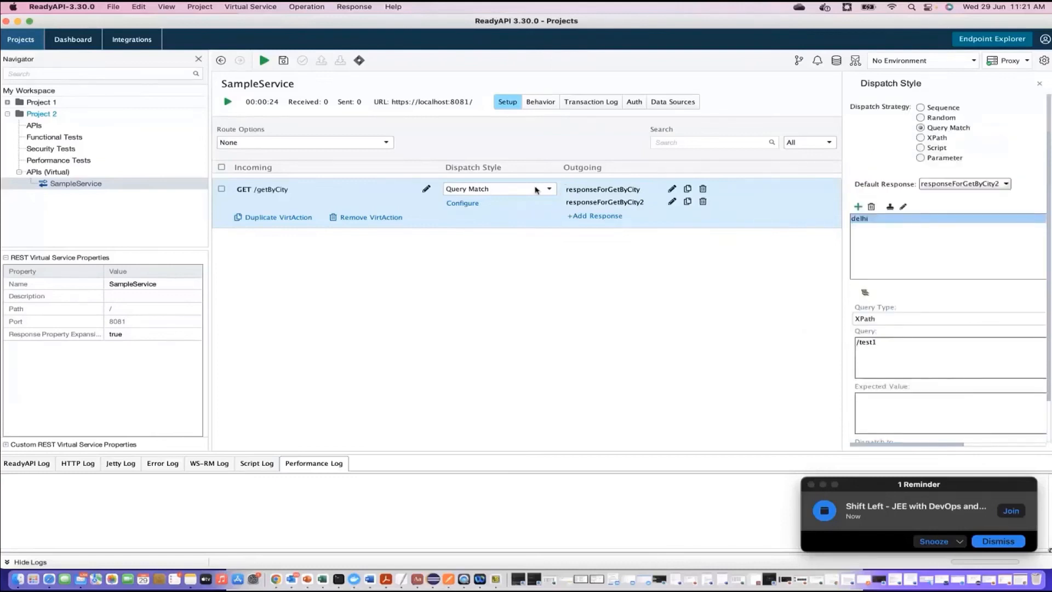
Look at the XPath and Script dispatch styles for GET /getByCity and examine the sample dispatch script
click(536, 190)
click(458, 241)
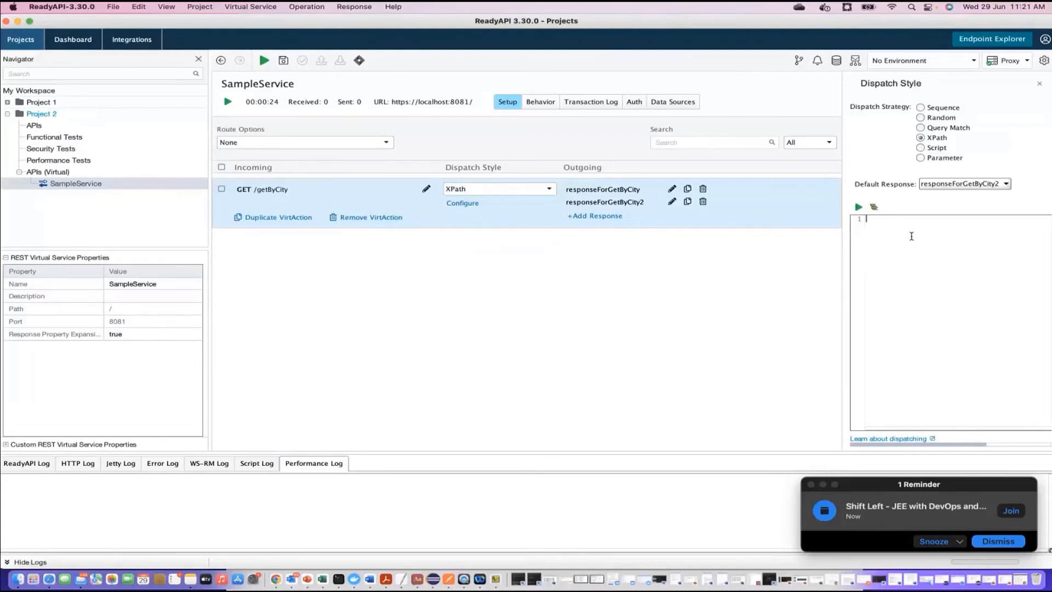
click(550, 189)
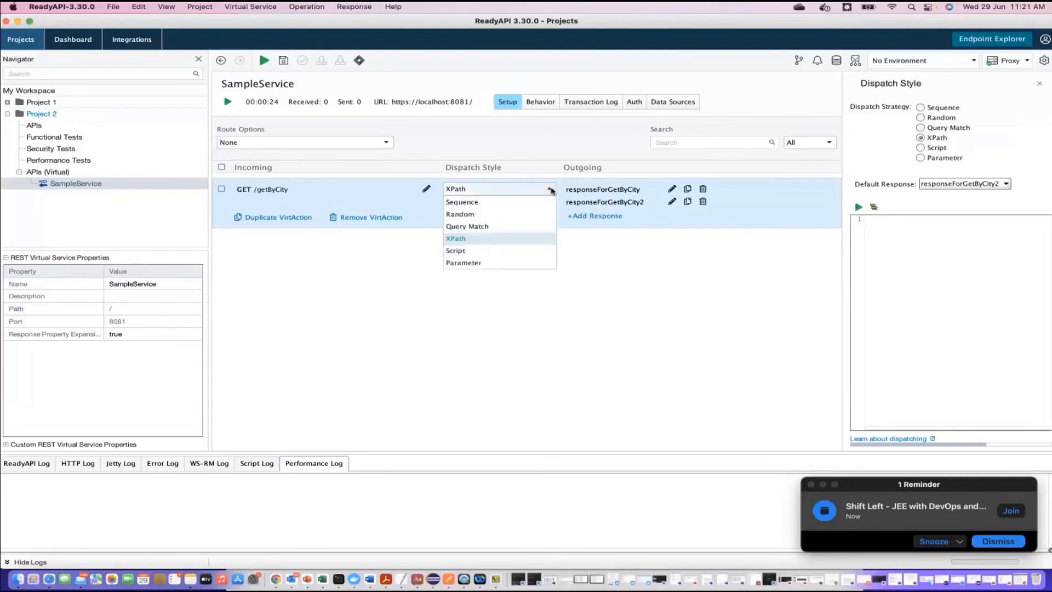
click(457, 251)
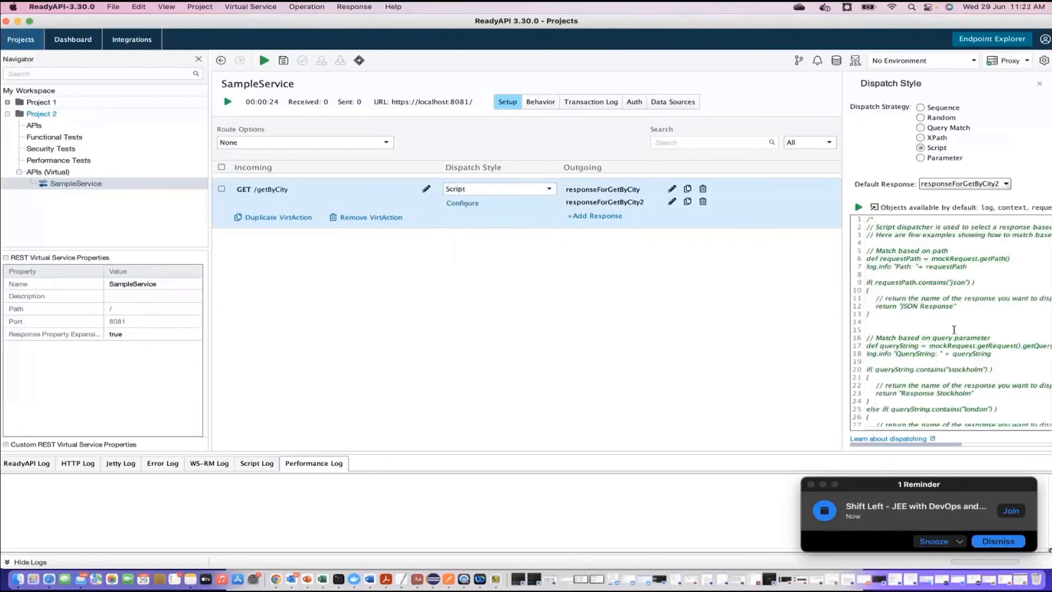
scroll(929, 363, down, 5)
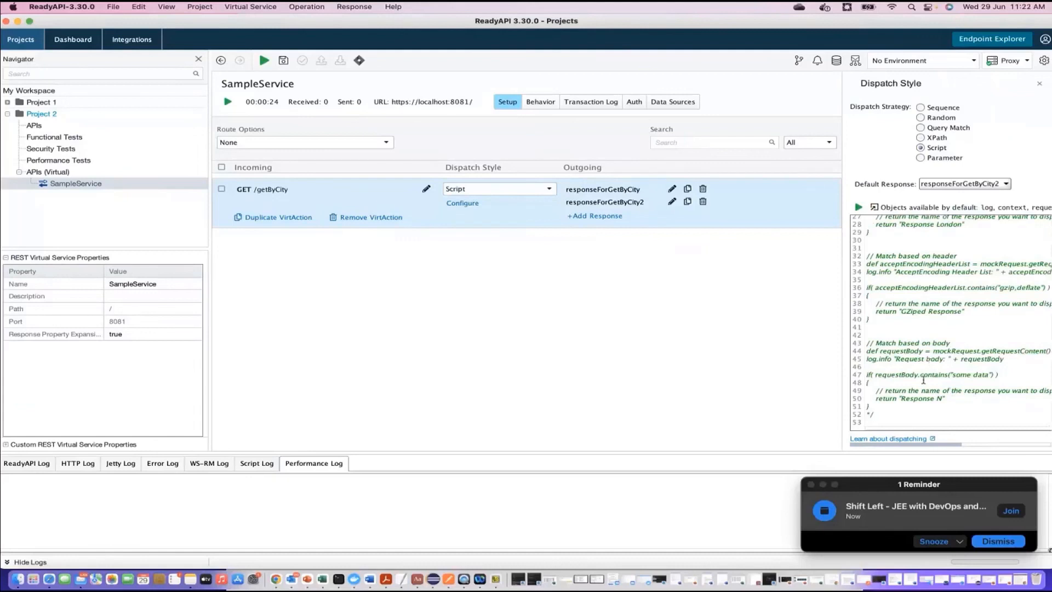
drag(876, 417, 865, 208)
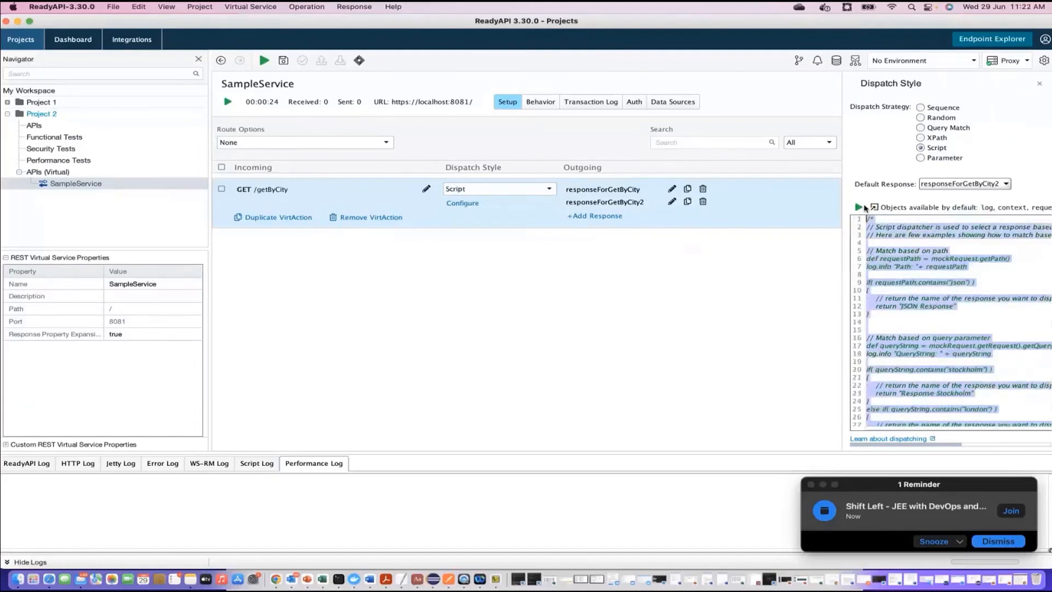
Set the dispatch style to Parameter and add a rule sending responseForGetByCity when query parameter mumbai is equal to mubai
click(495, 189)
click(491, 263)
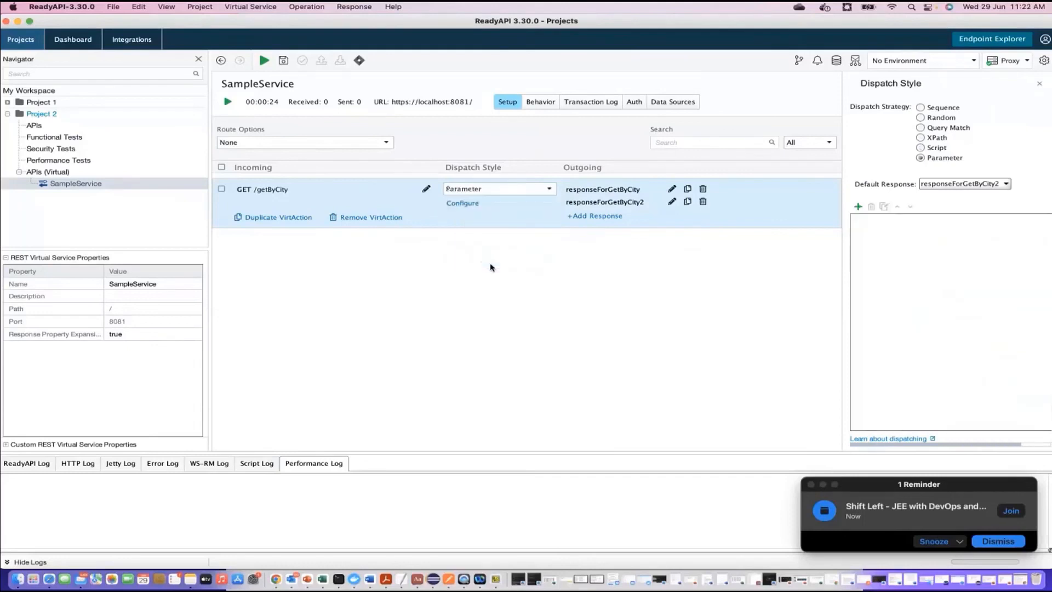
click(858, 207)
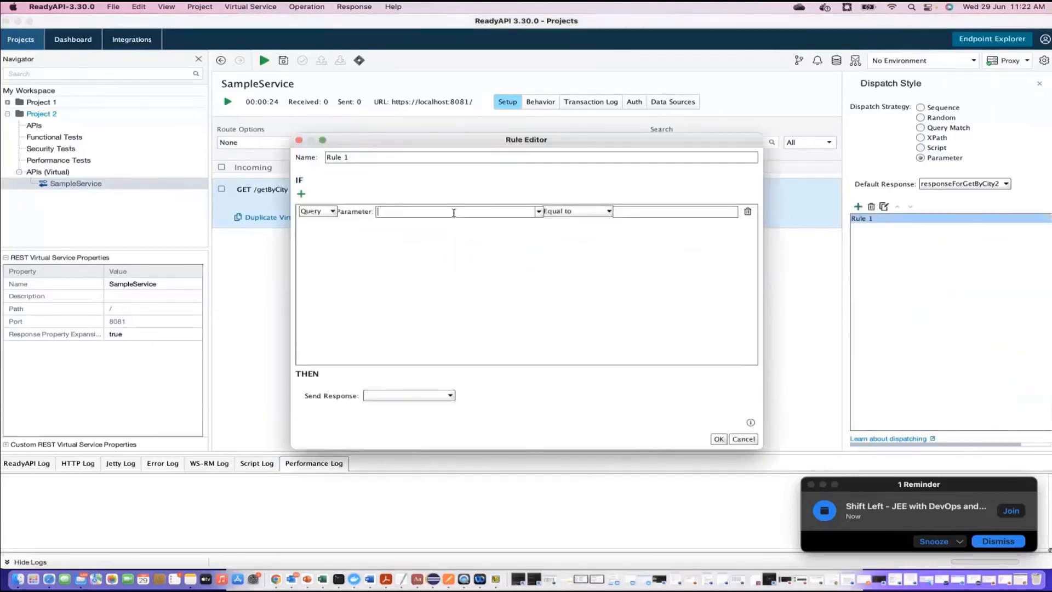
text(mumbai)
click(631, 211)
text(mubai)
click(443, 396)
click(422, 408)
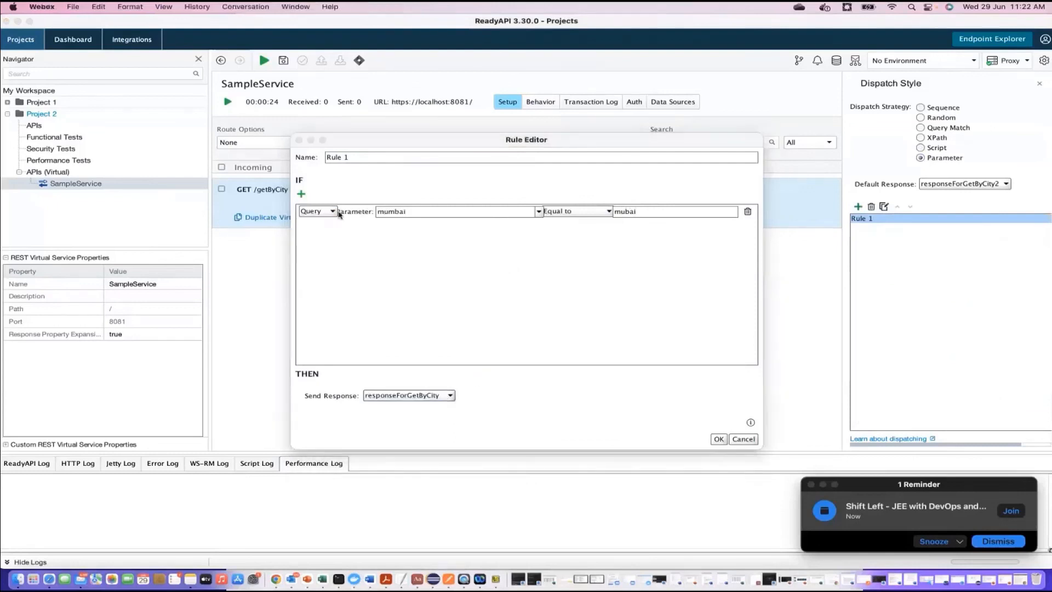
Change the rule condition's parameter type to Path and save the rule
click(334, 211)
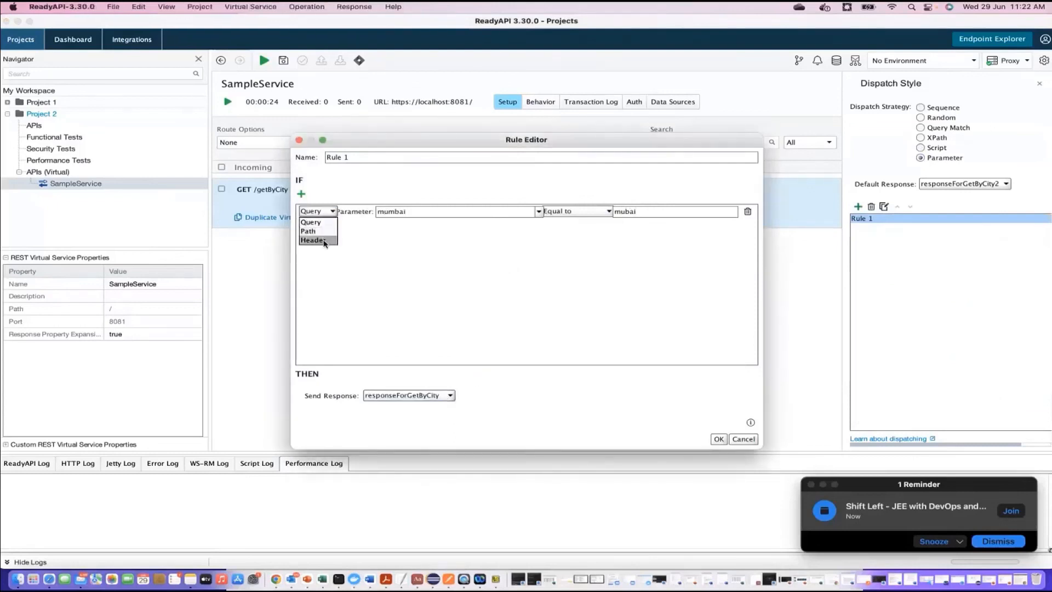
click(321, 231)
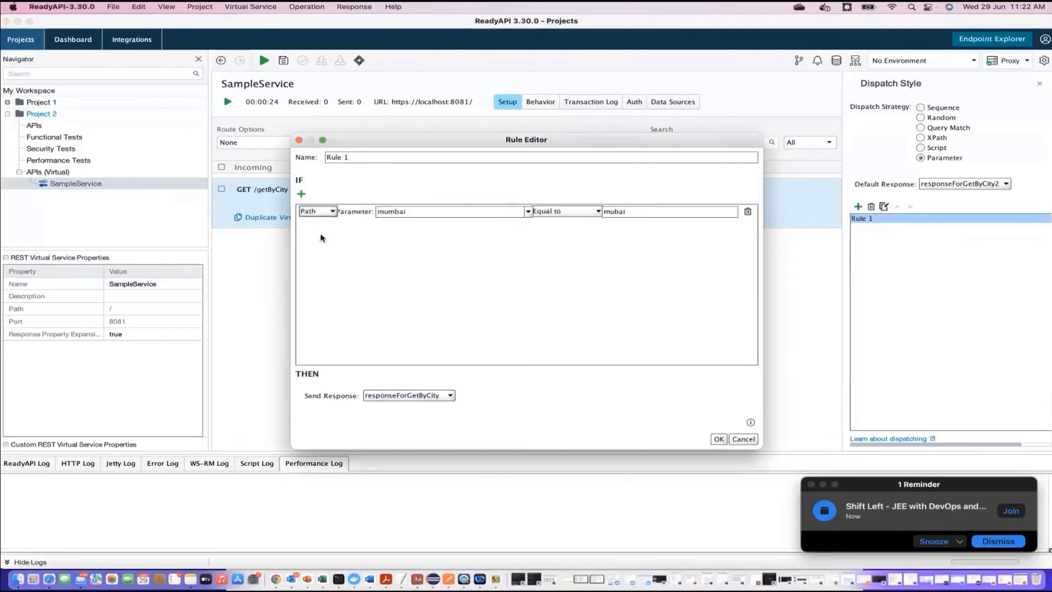
drag(411, 142, 419, 251)
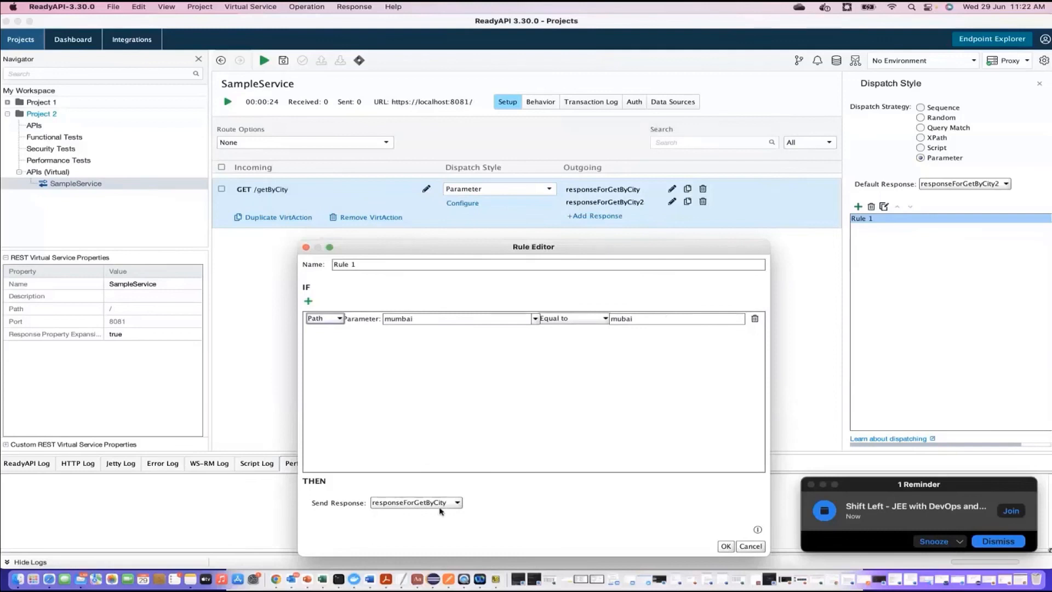
click(725, 547)
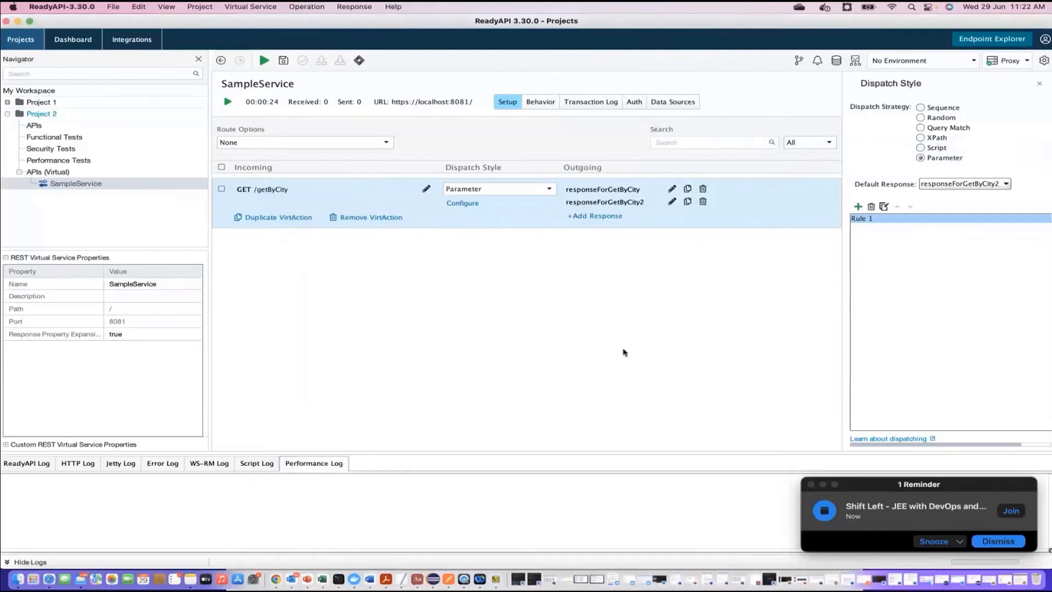